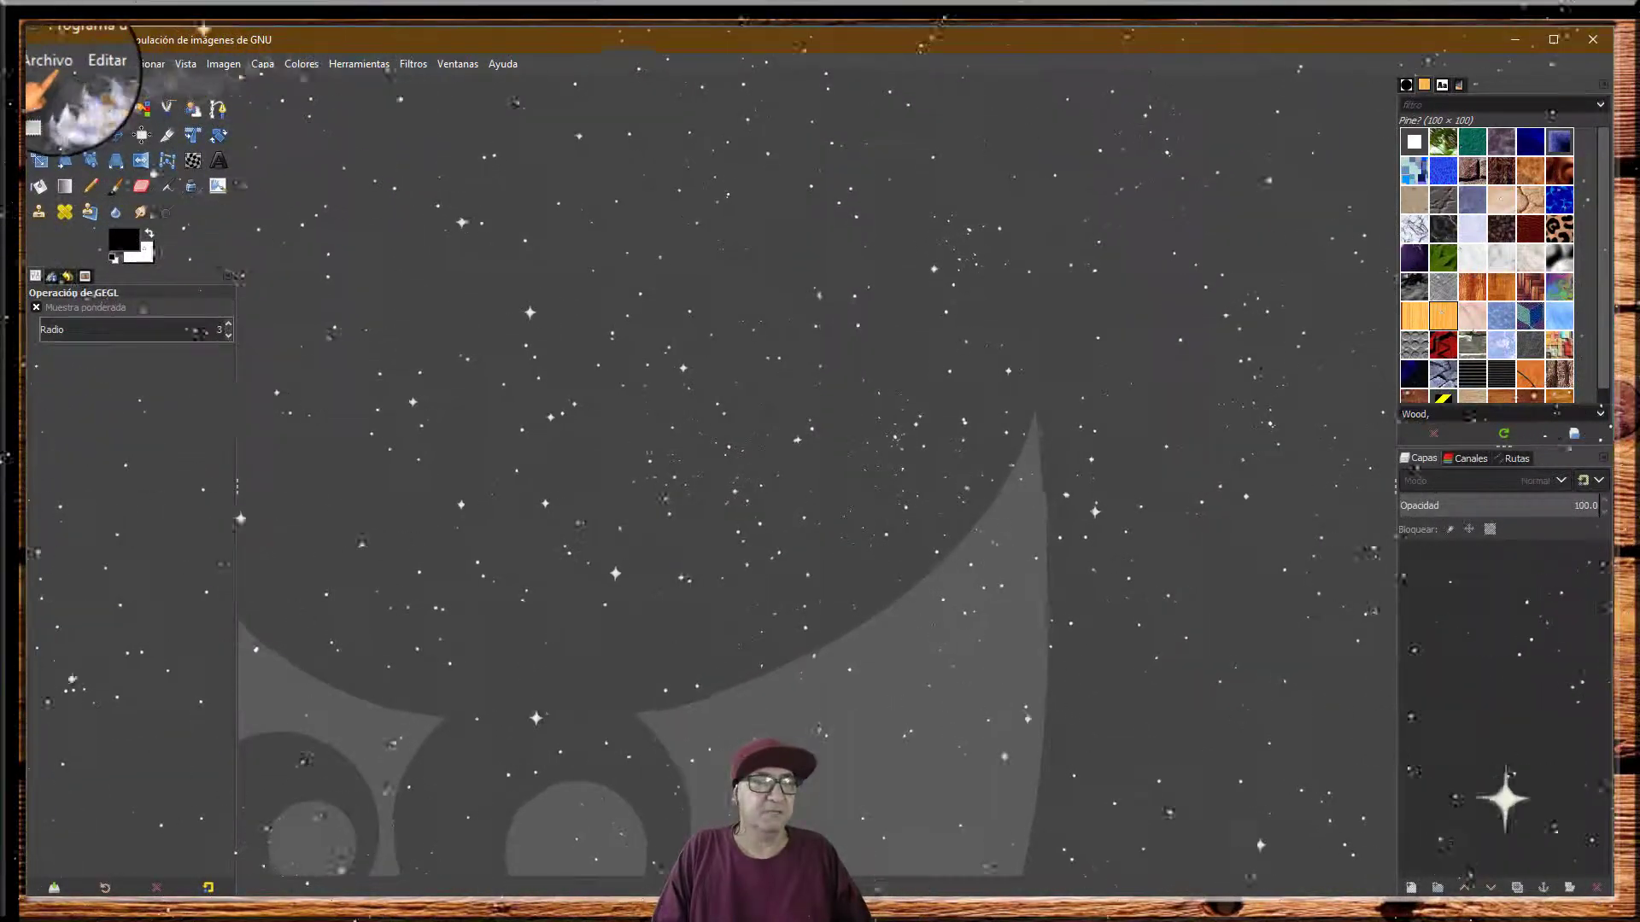
Step: Open the 35755787….jpg beach photo from the Downloads folder via Archivo > Abrir
click(53, 63)
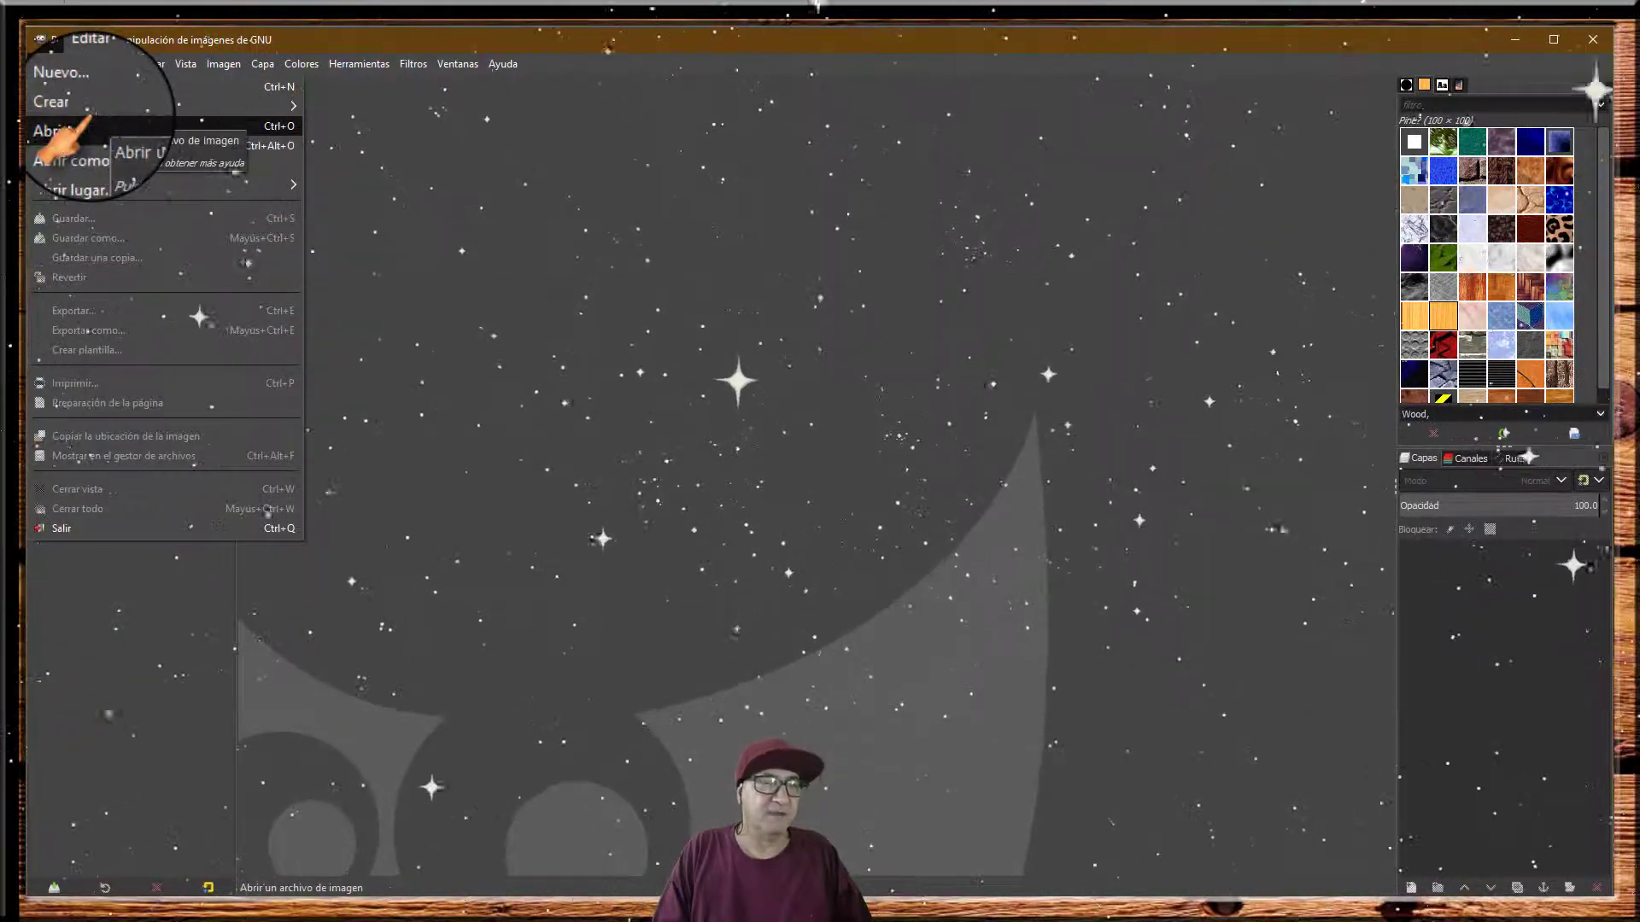
click(51, 128)
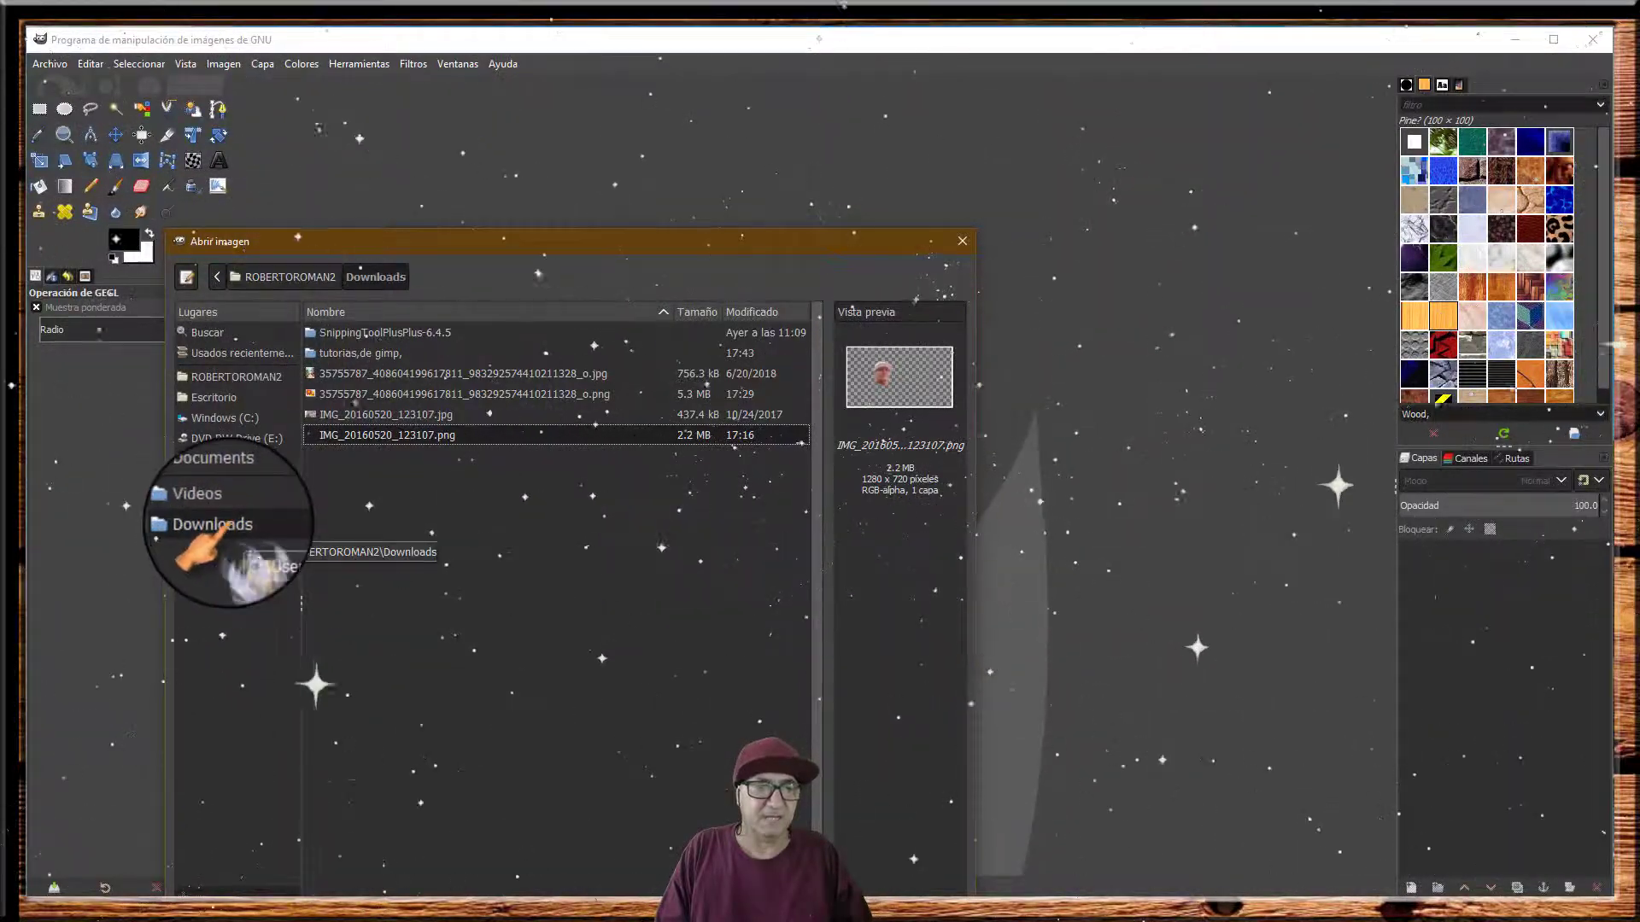
click(220, 524)
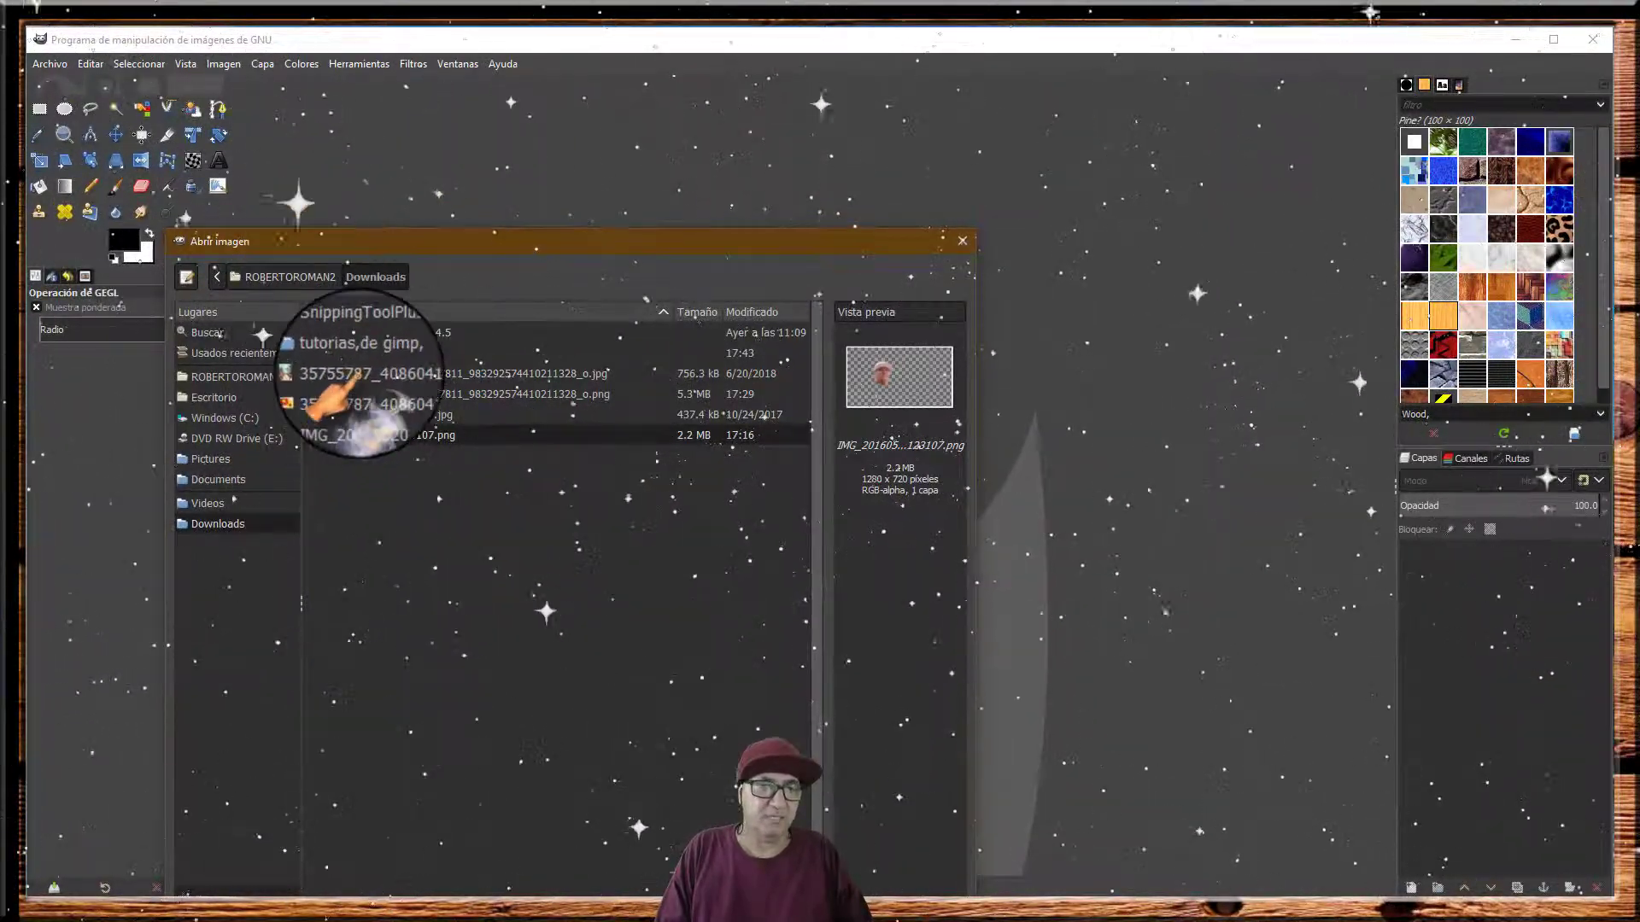
click(355, 375)
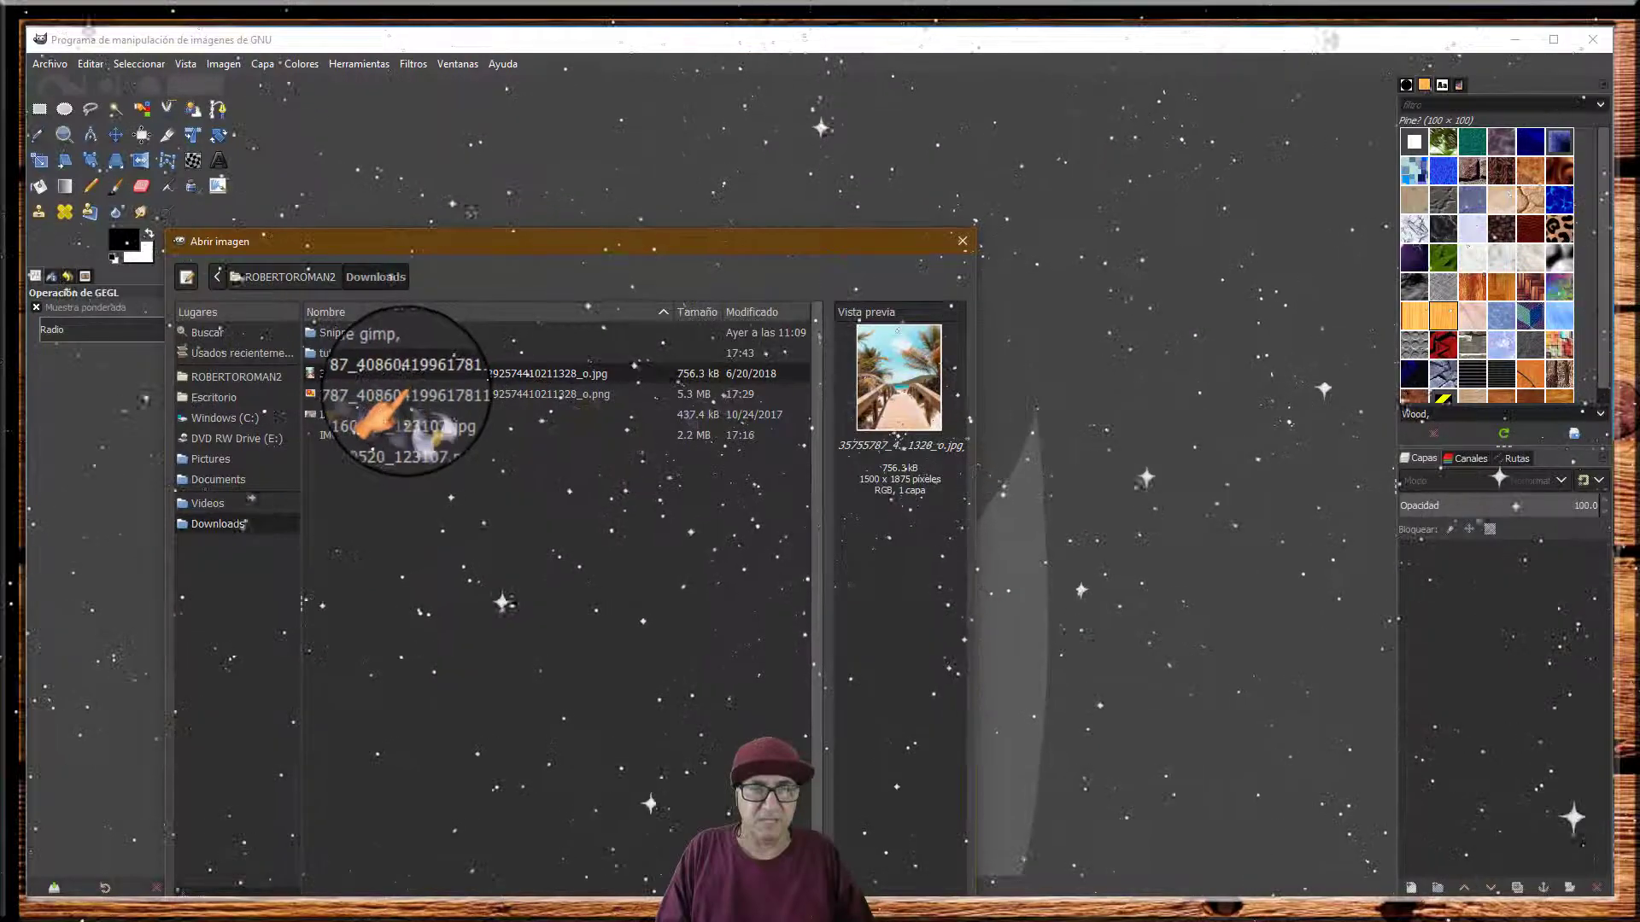
click(380, 396)
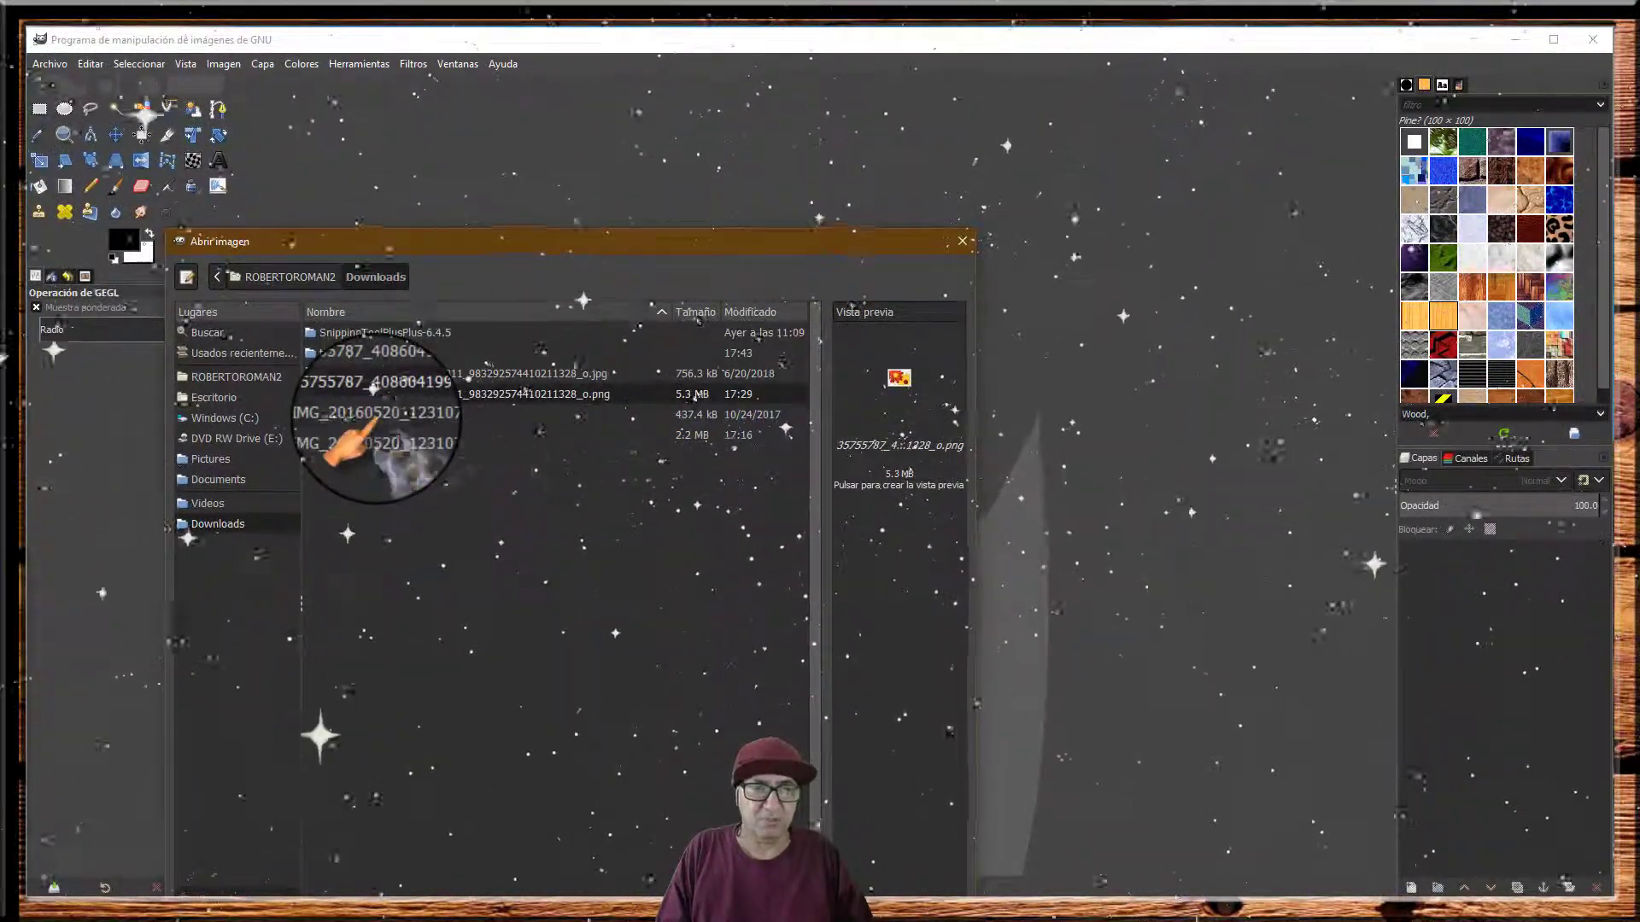
key(Up)
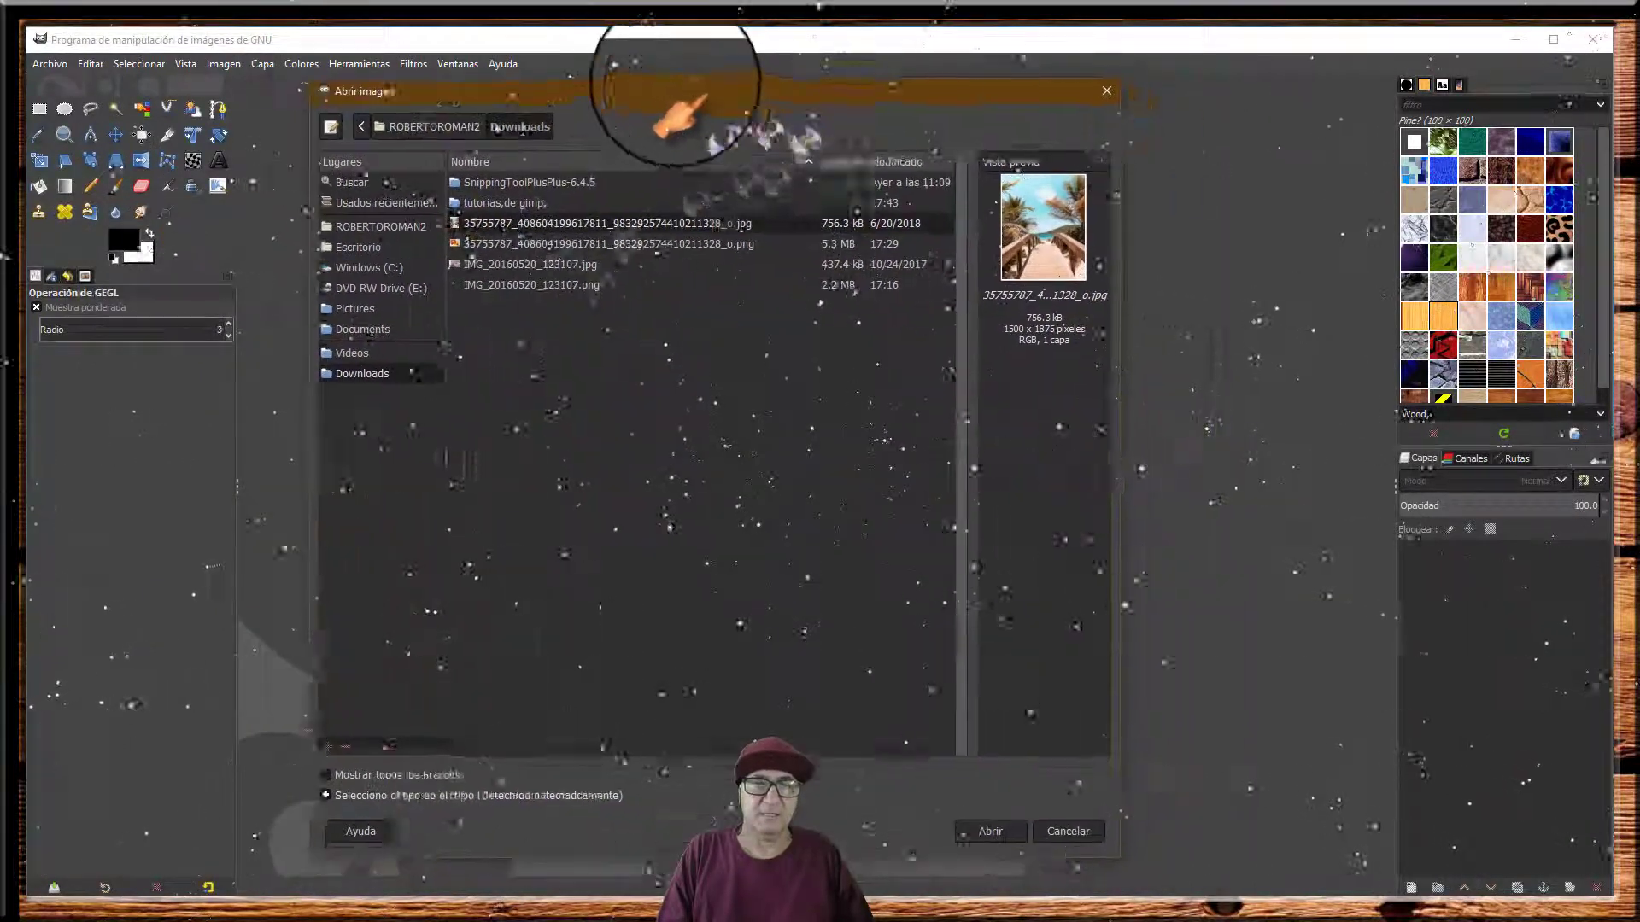
drag(551, 244, 659, 78)
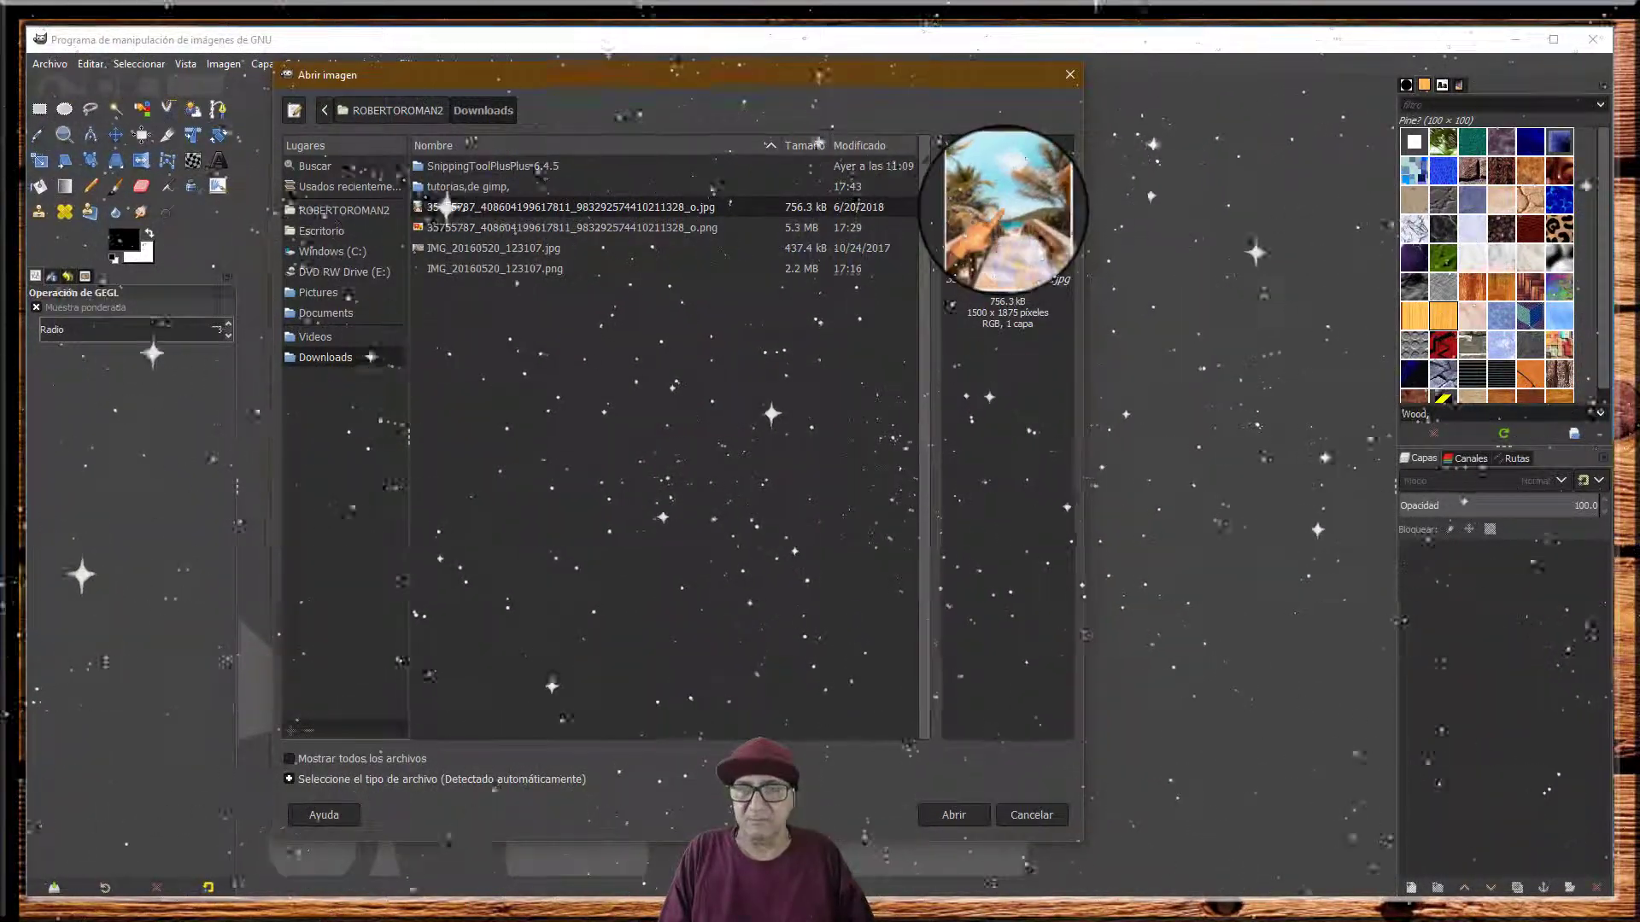
click(946, 817)
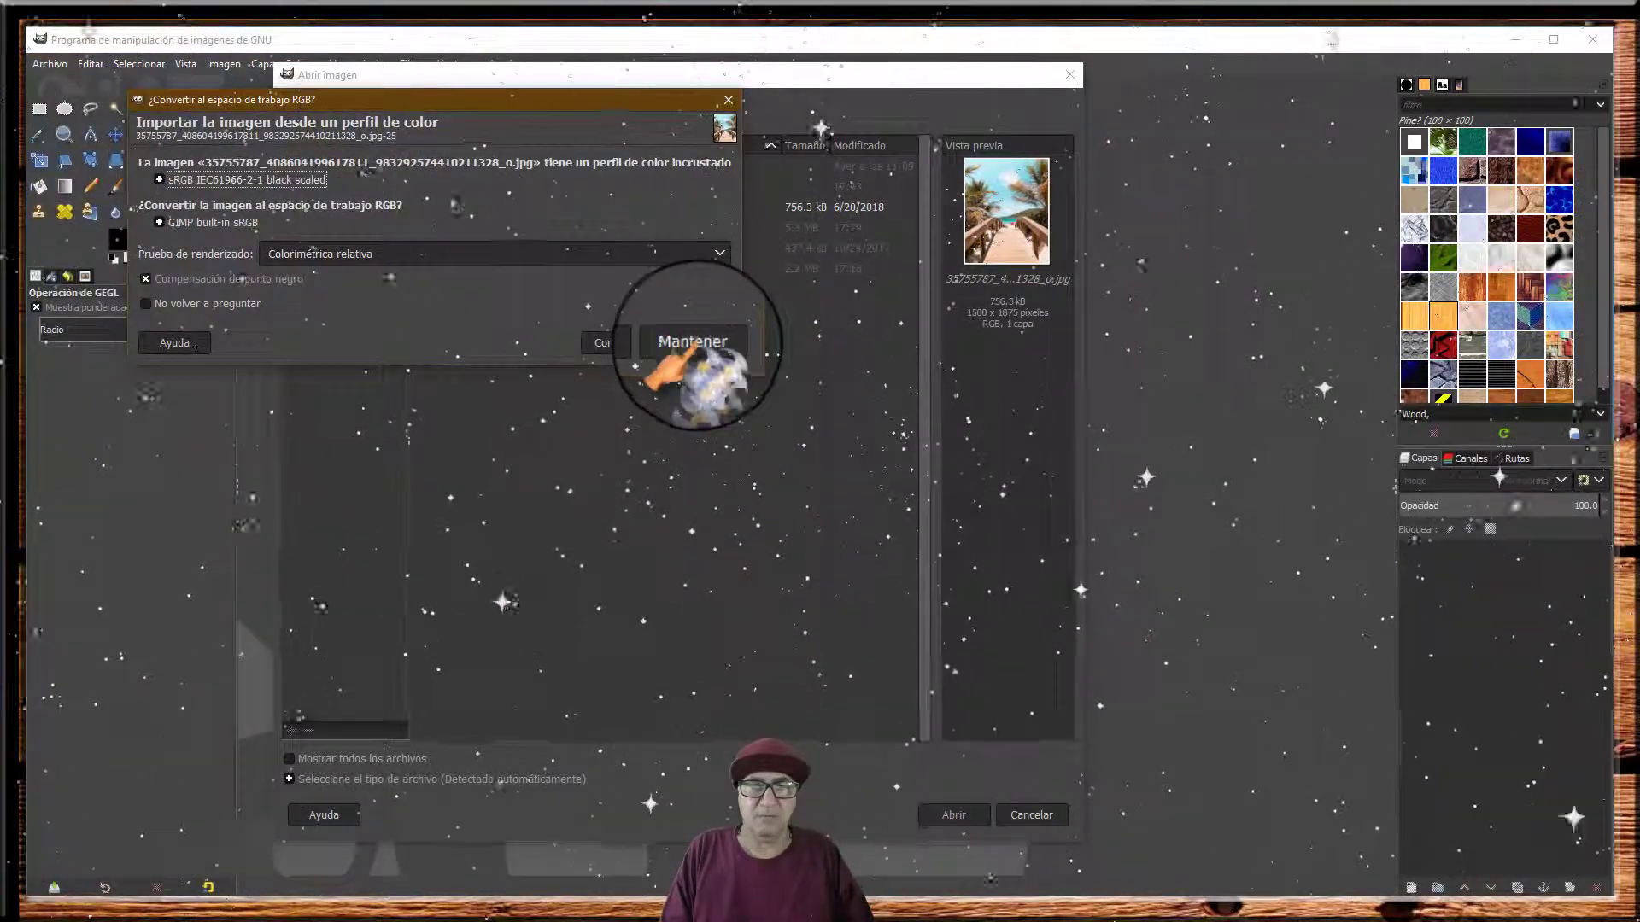
Step: Choose Mantener to keep the photo's embedded colour profile
click(695, 329)
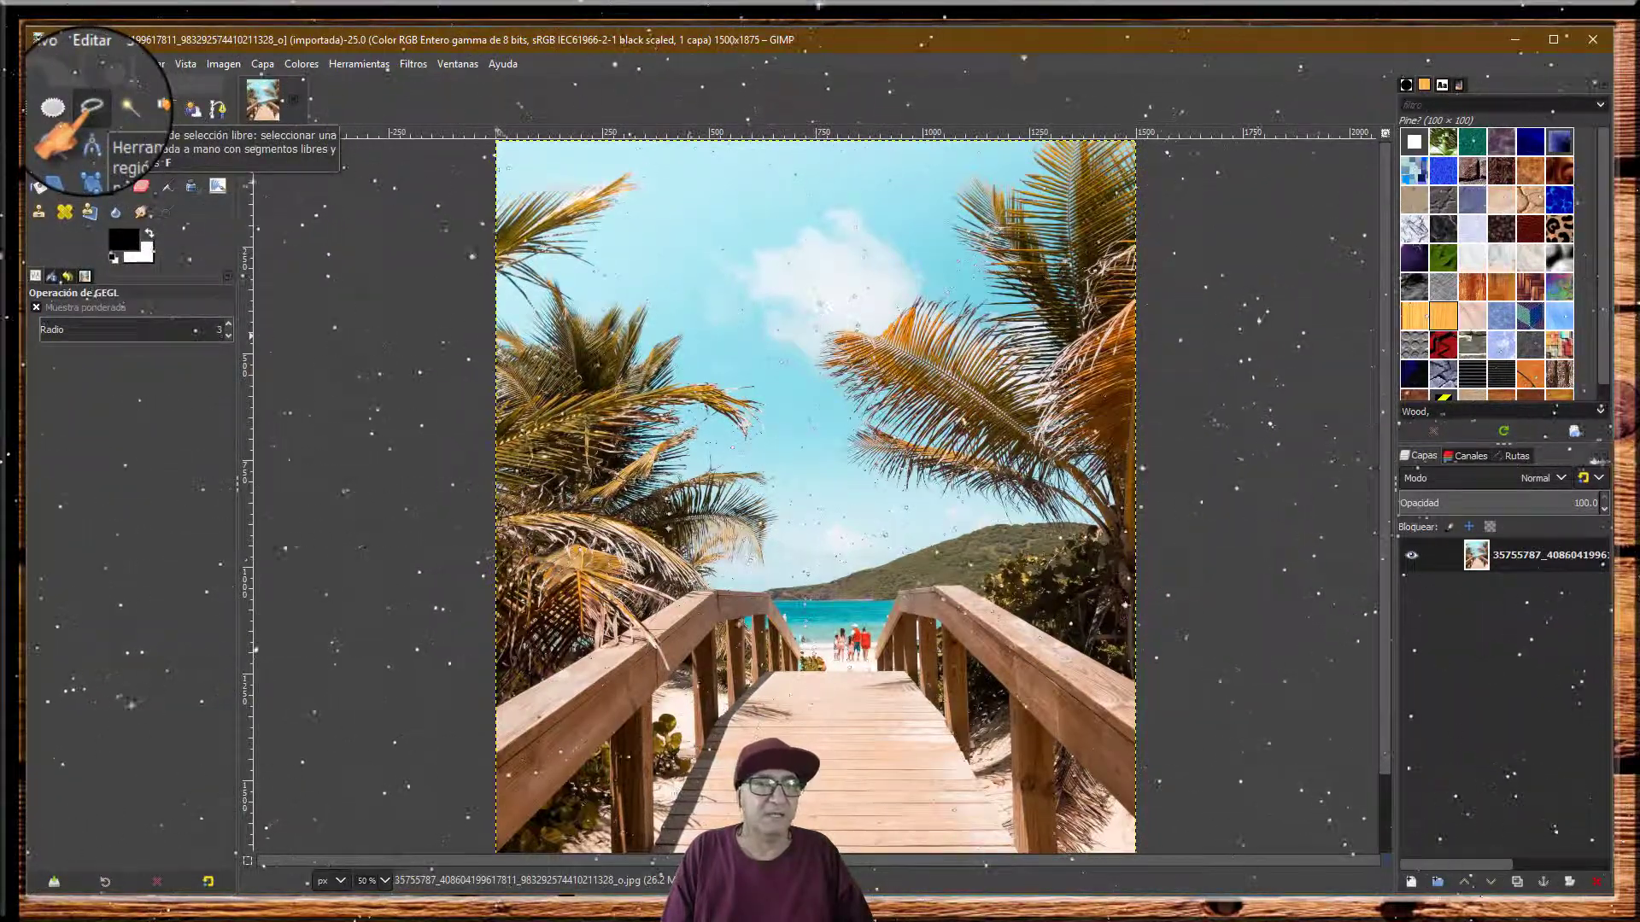
Step: Trace a closed Free Select outline around the right railing, from the right edge along the bottom and posts
click(89, 108)
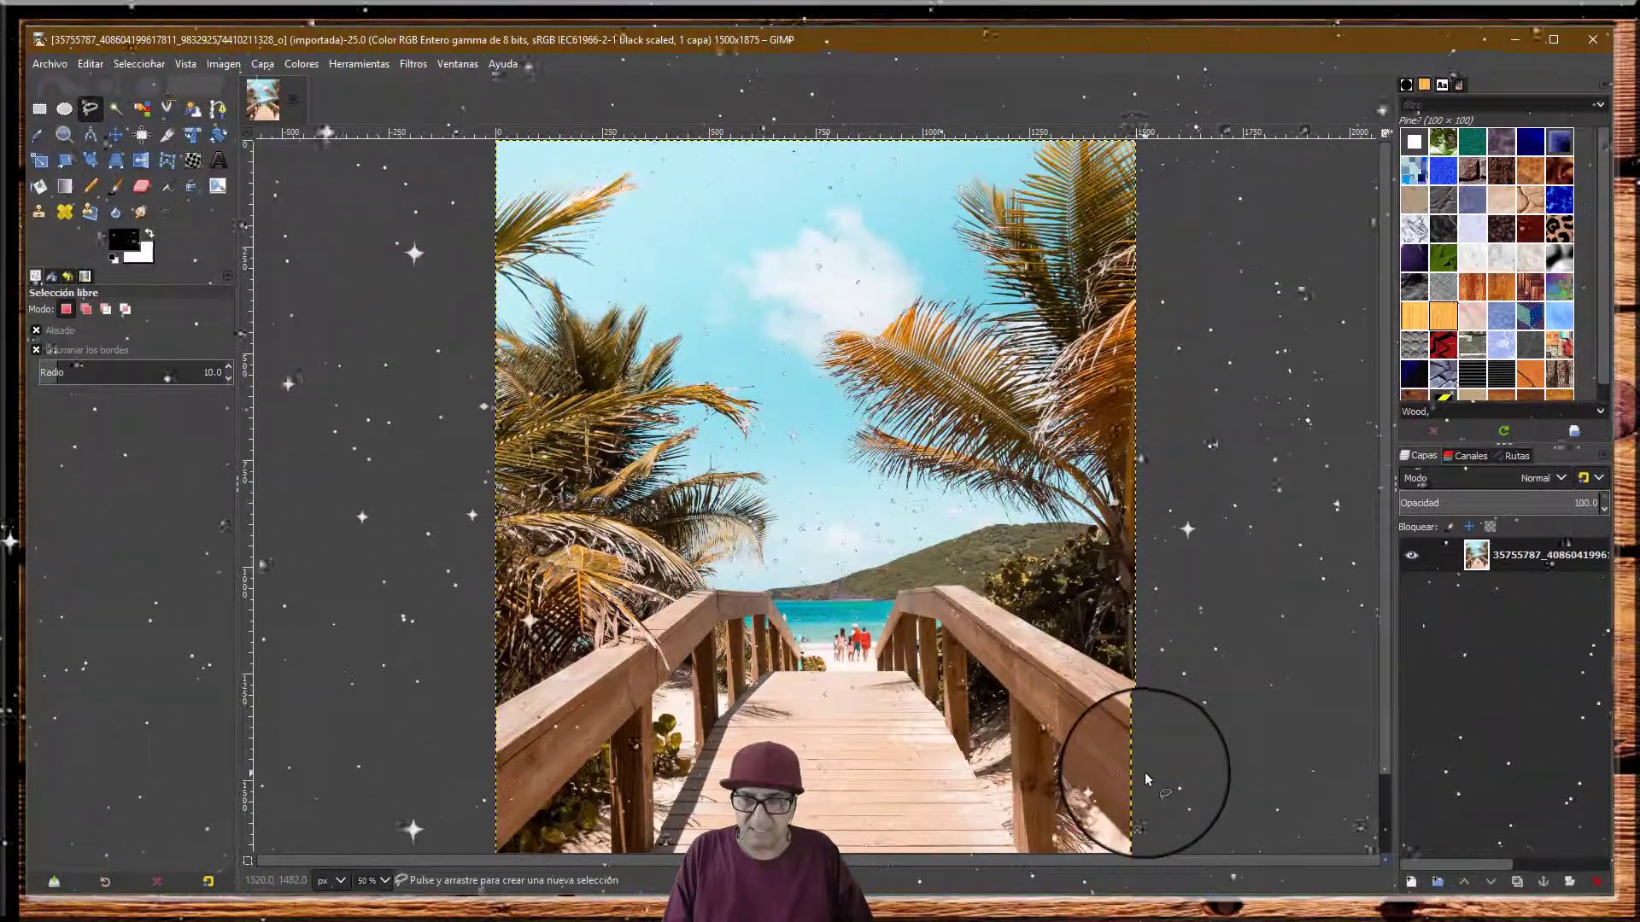
click(1134, 683)
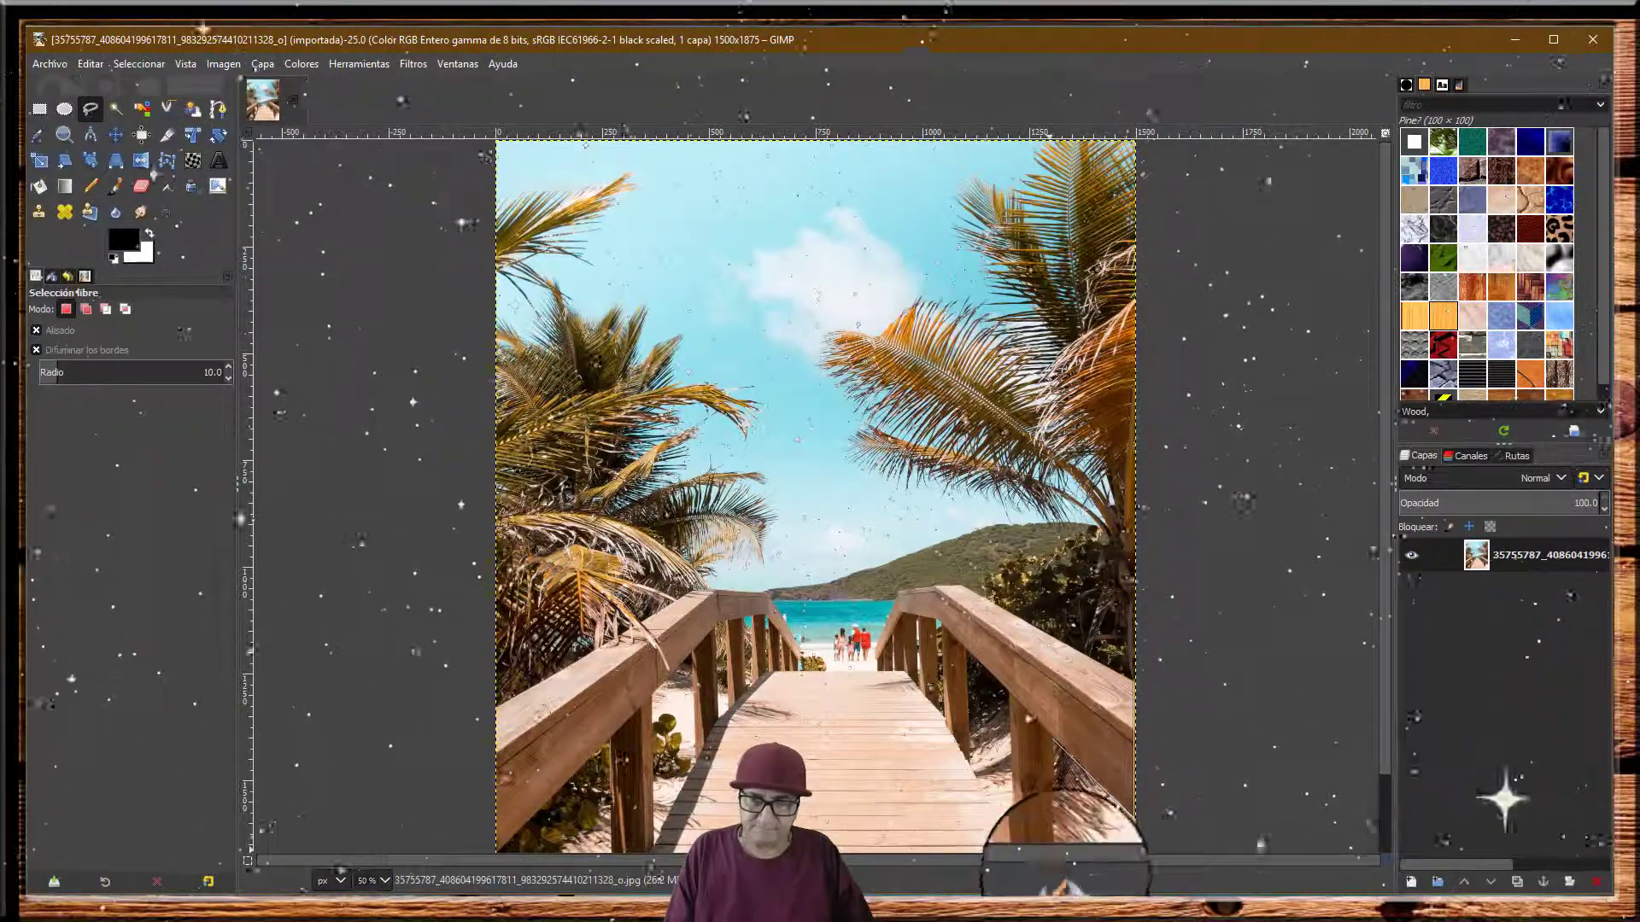
click(1055, 852)
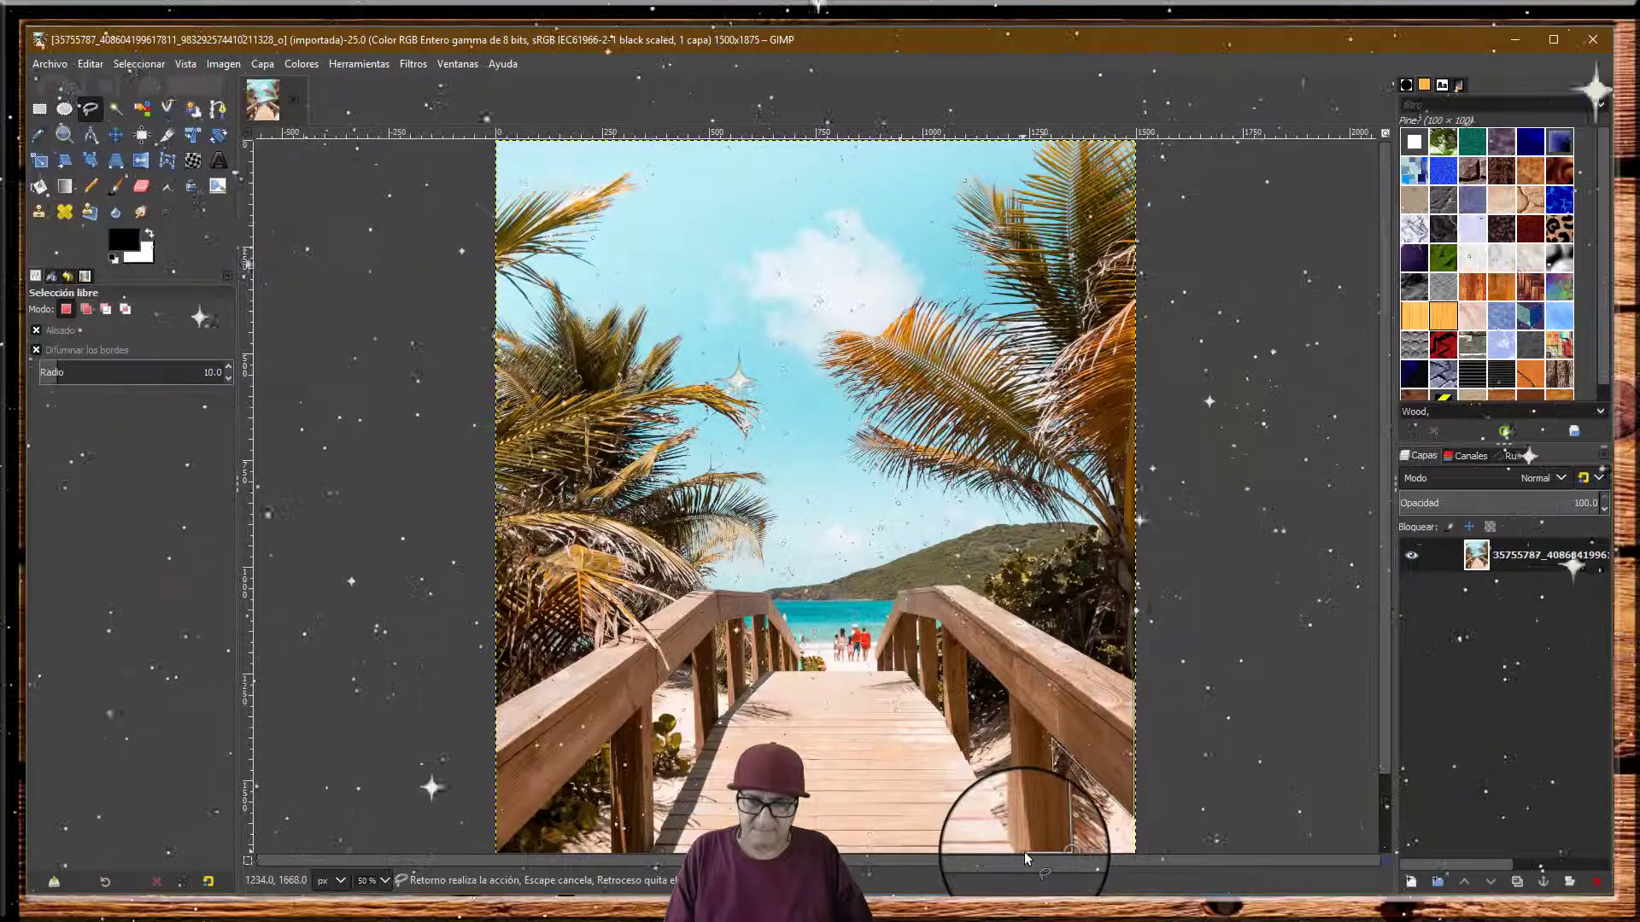
click(1025, 853)
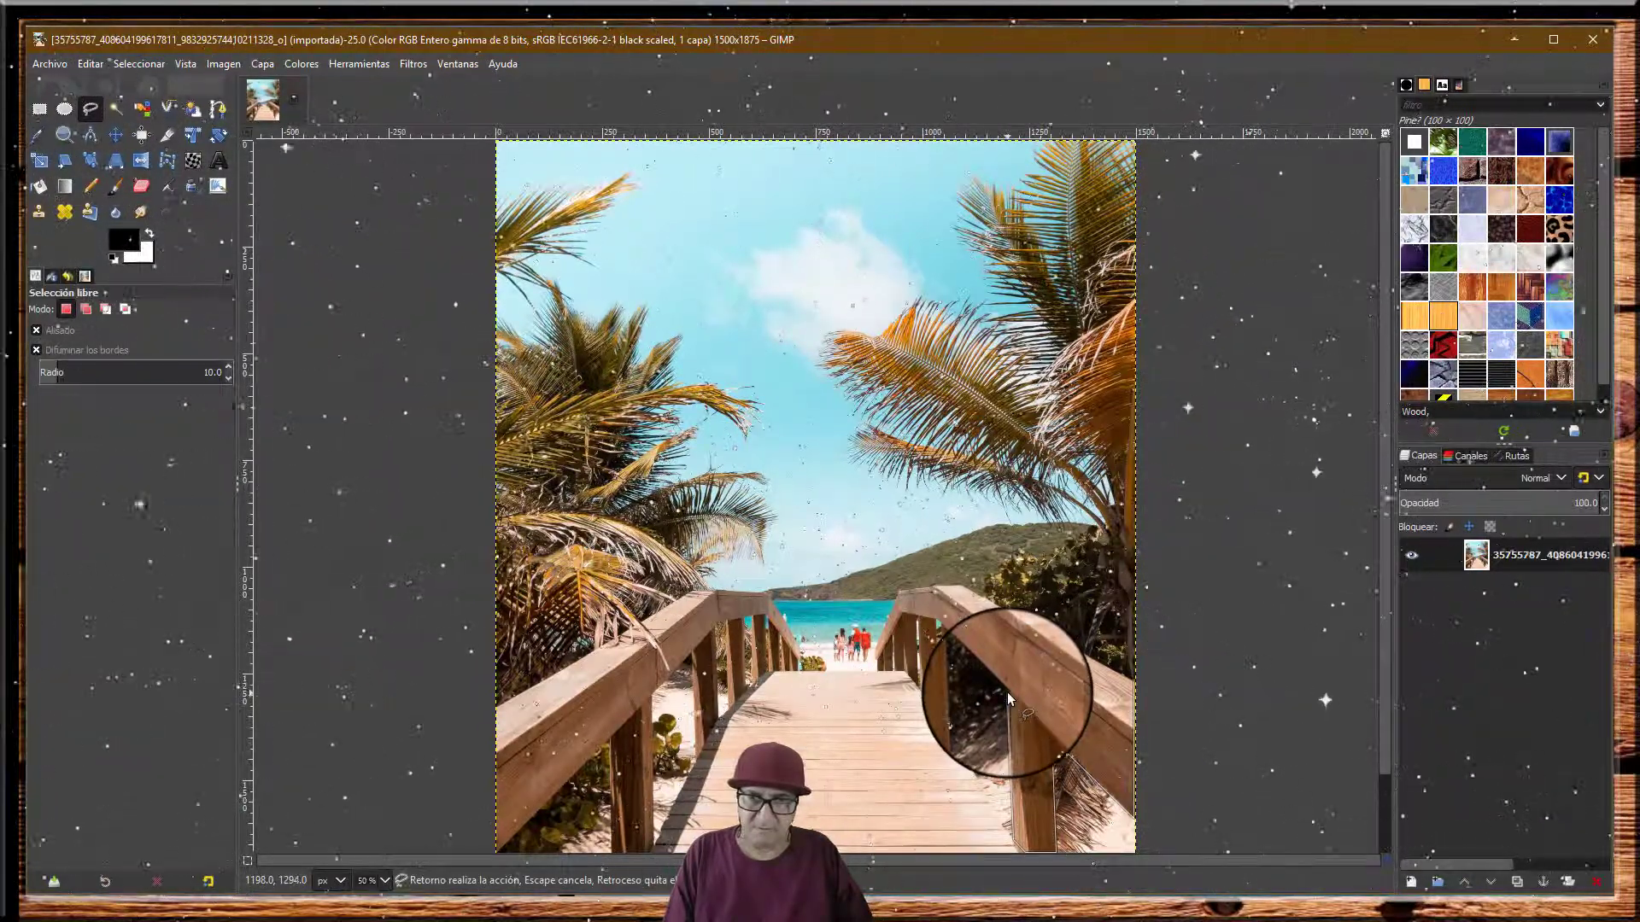
click(966, 654)
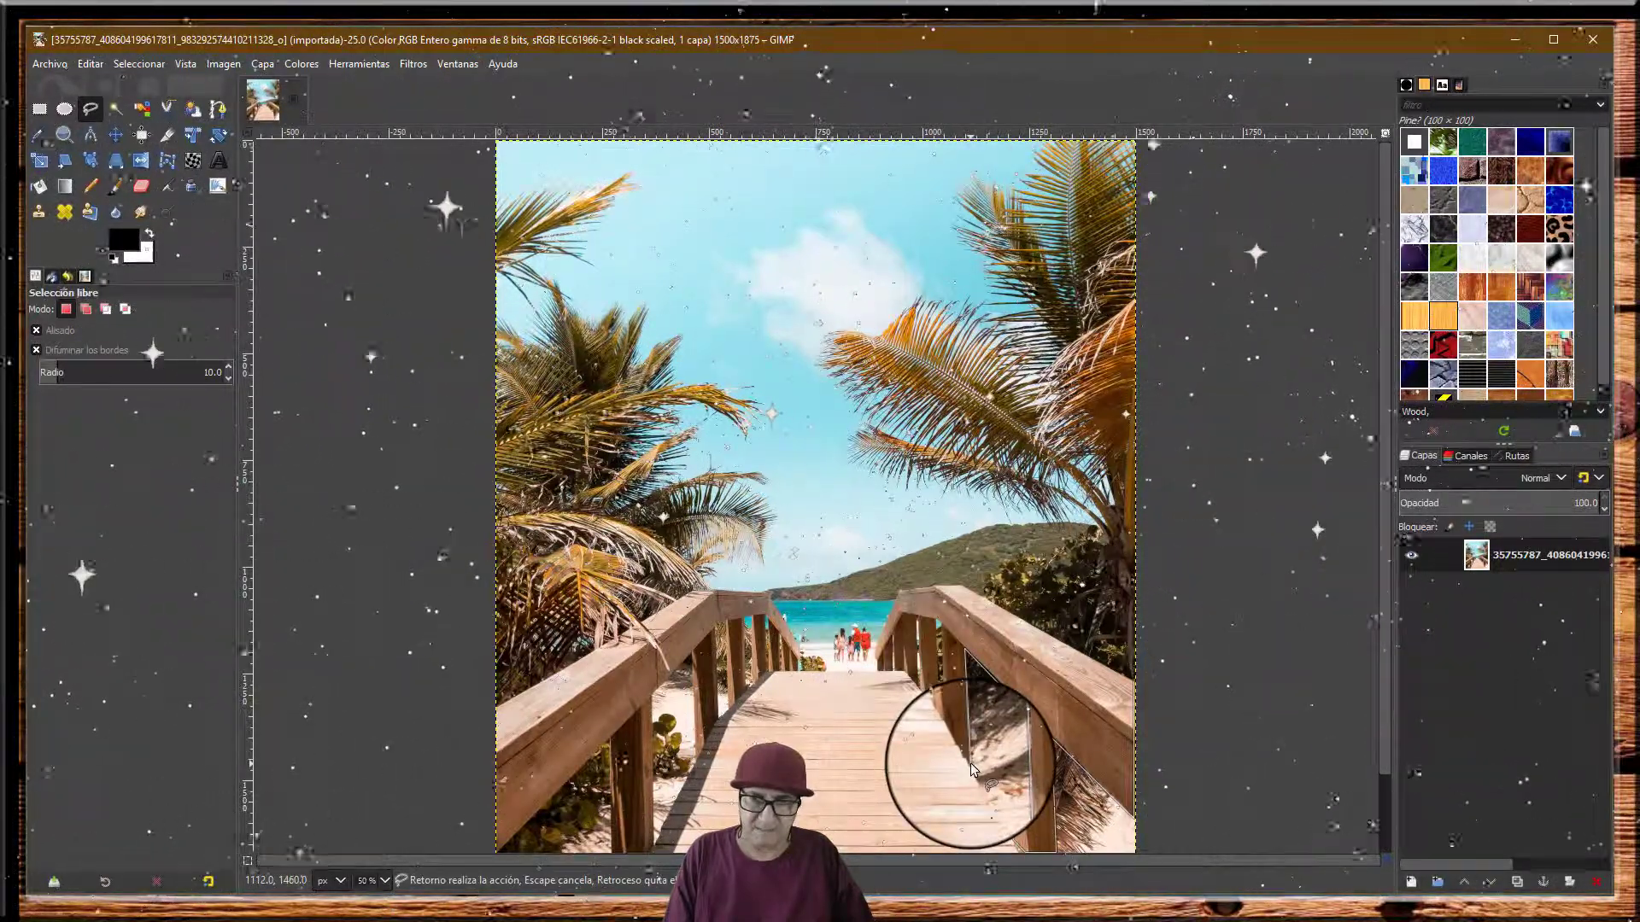
click(971, 769)
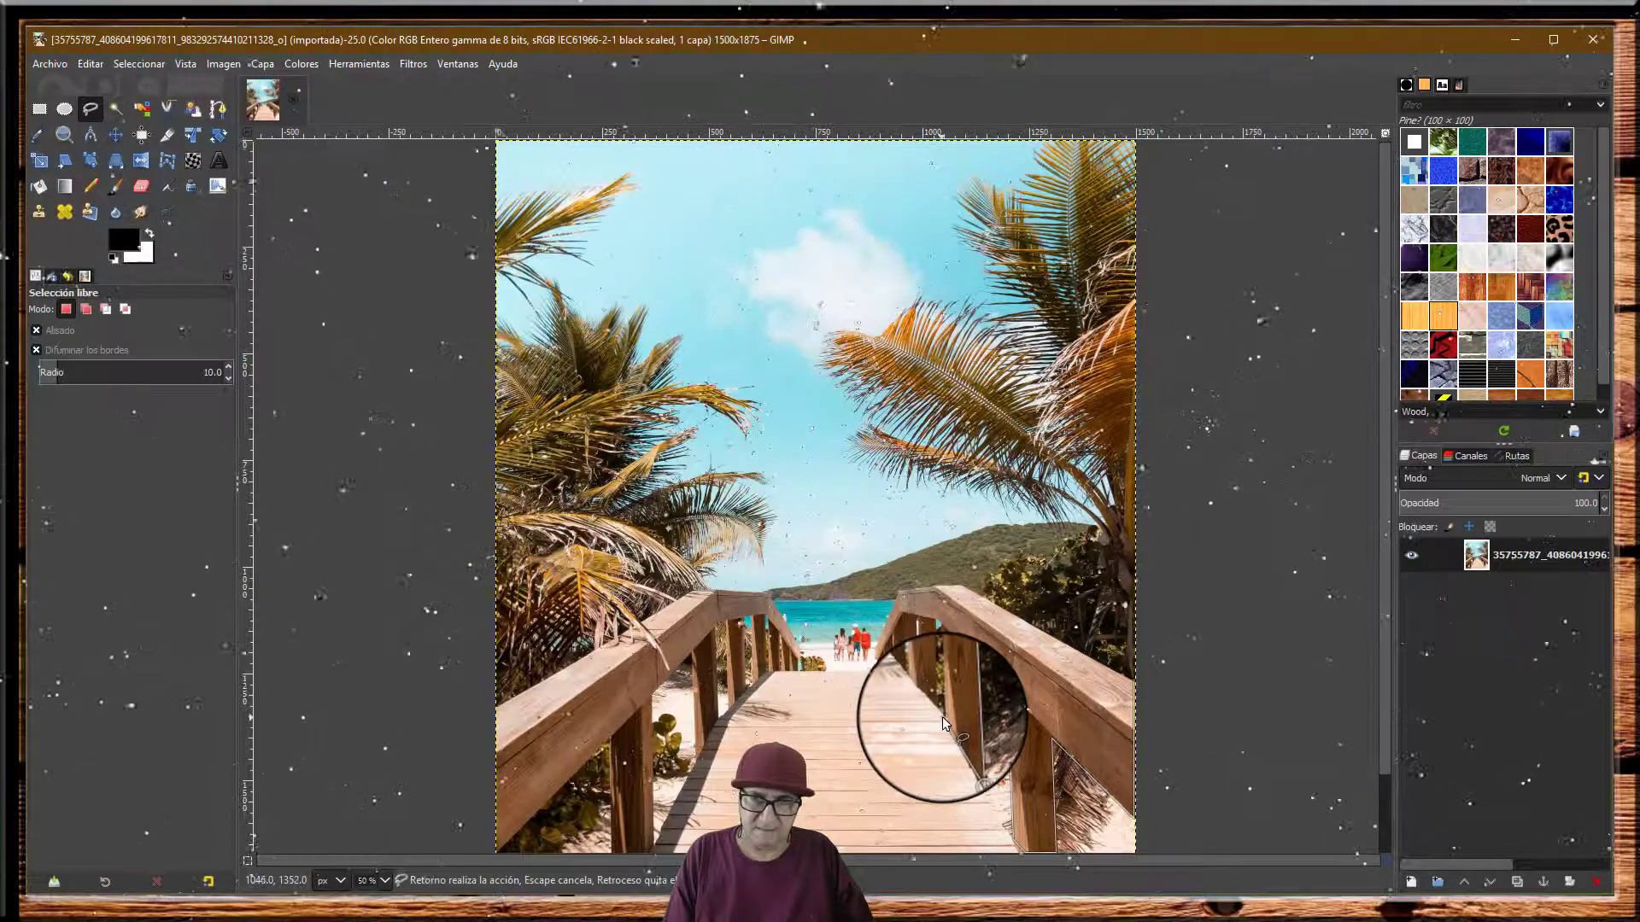
click(941, 715)
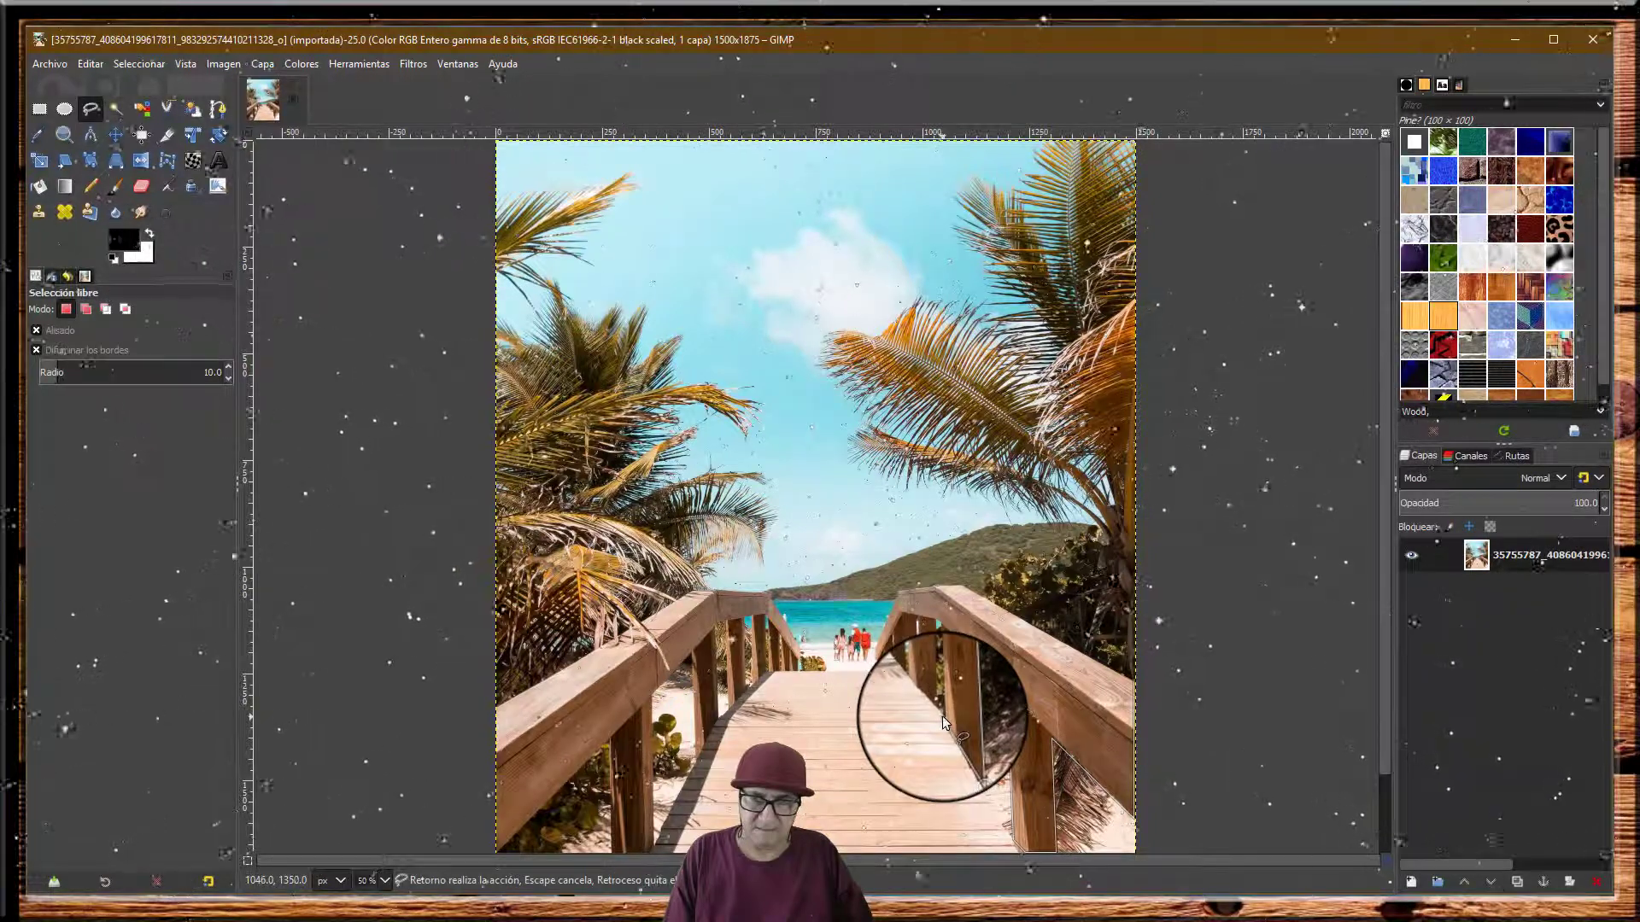
click(960, 631)
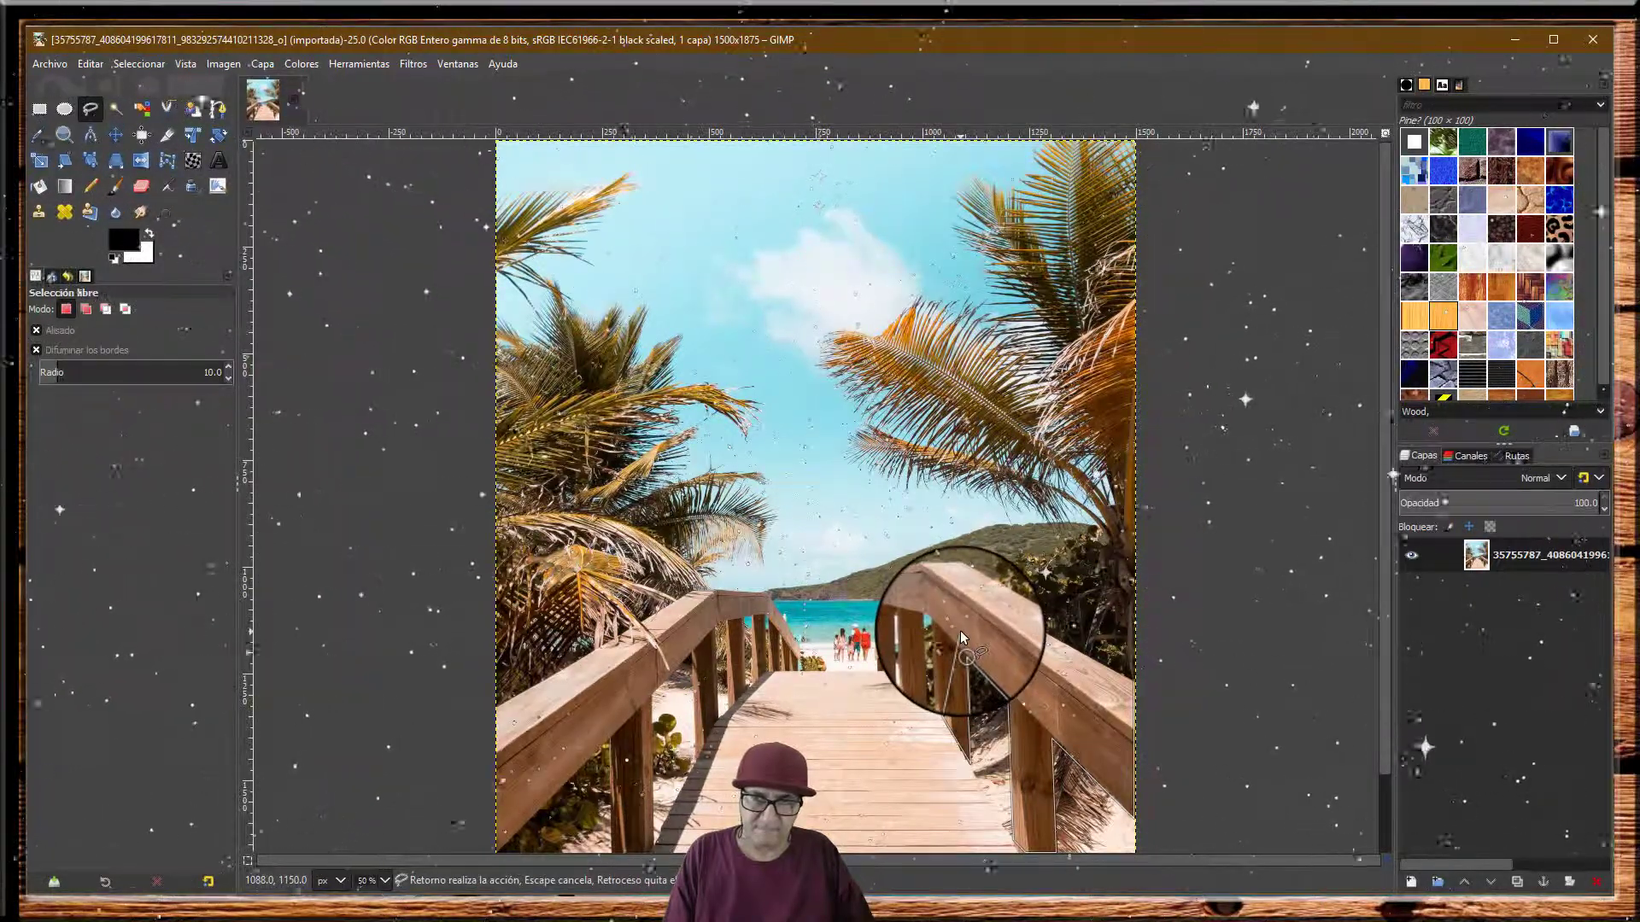
click(936, 588)
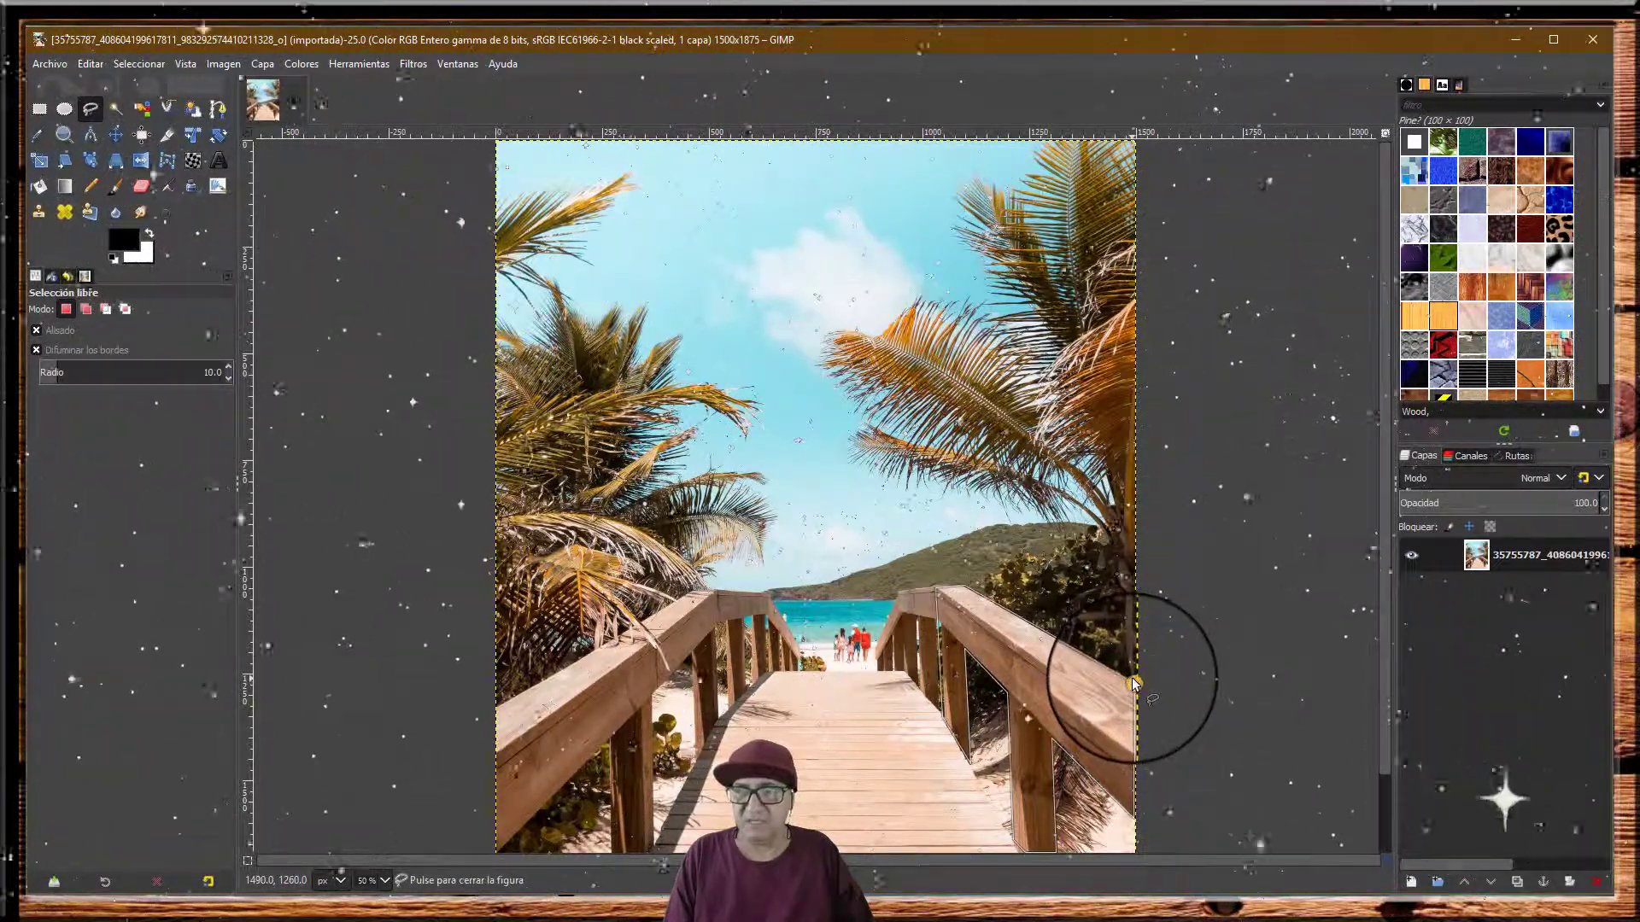
click(1133, 683)
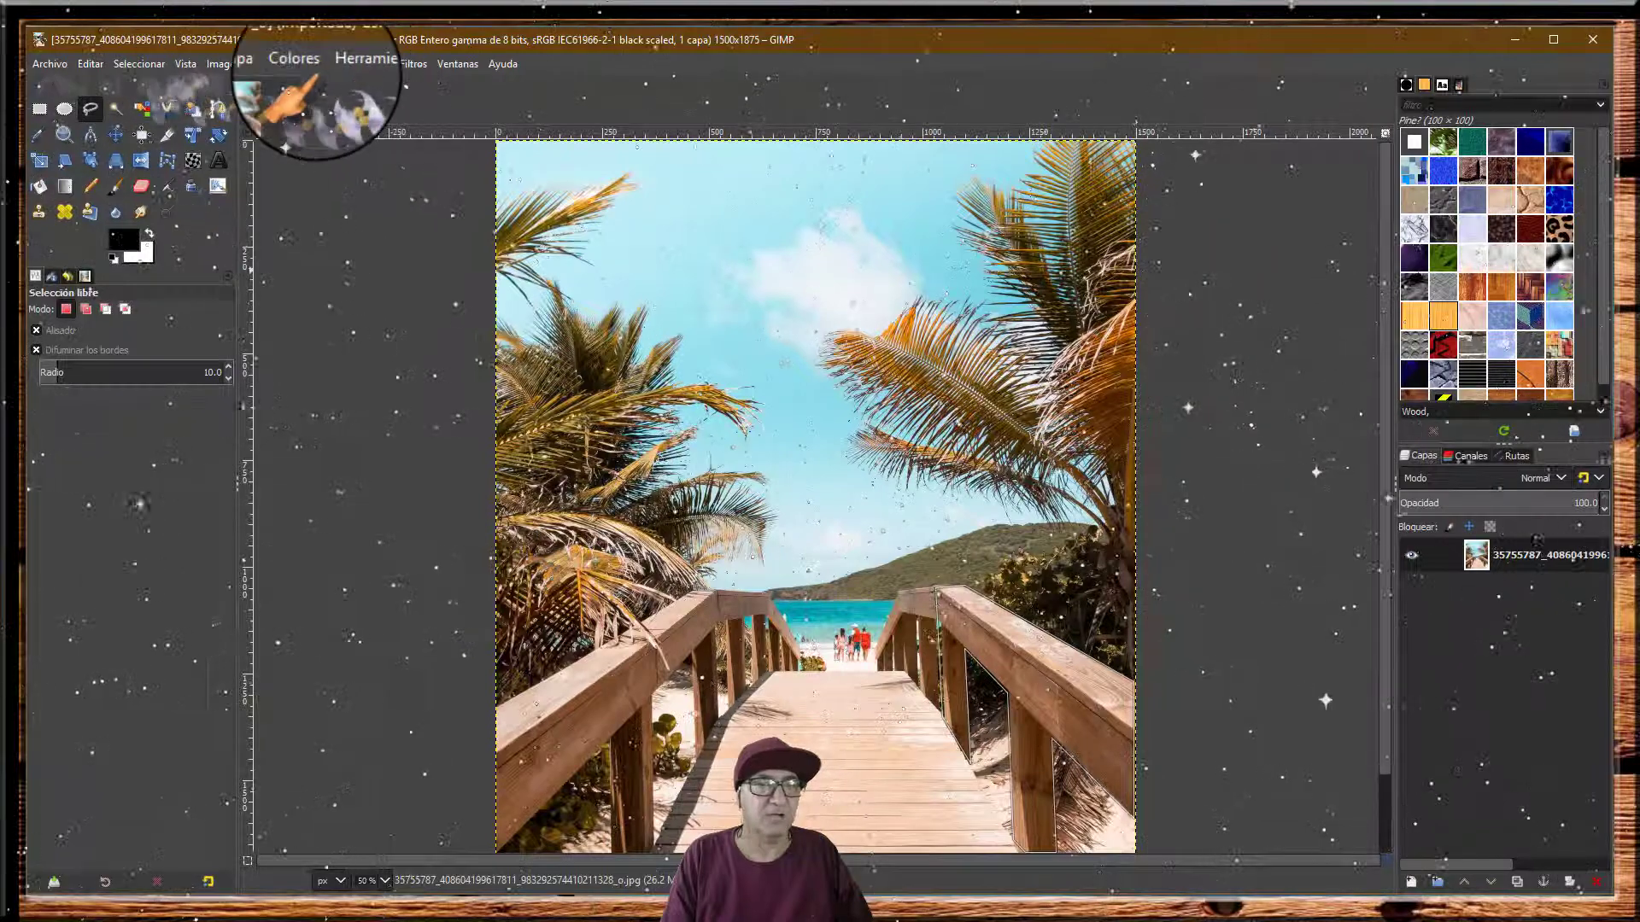
Step: Open the Colores > Tono-cromático adjustment dialog
click(293, 68)
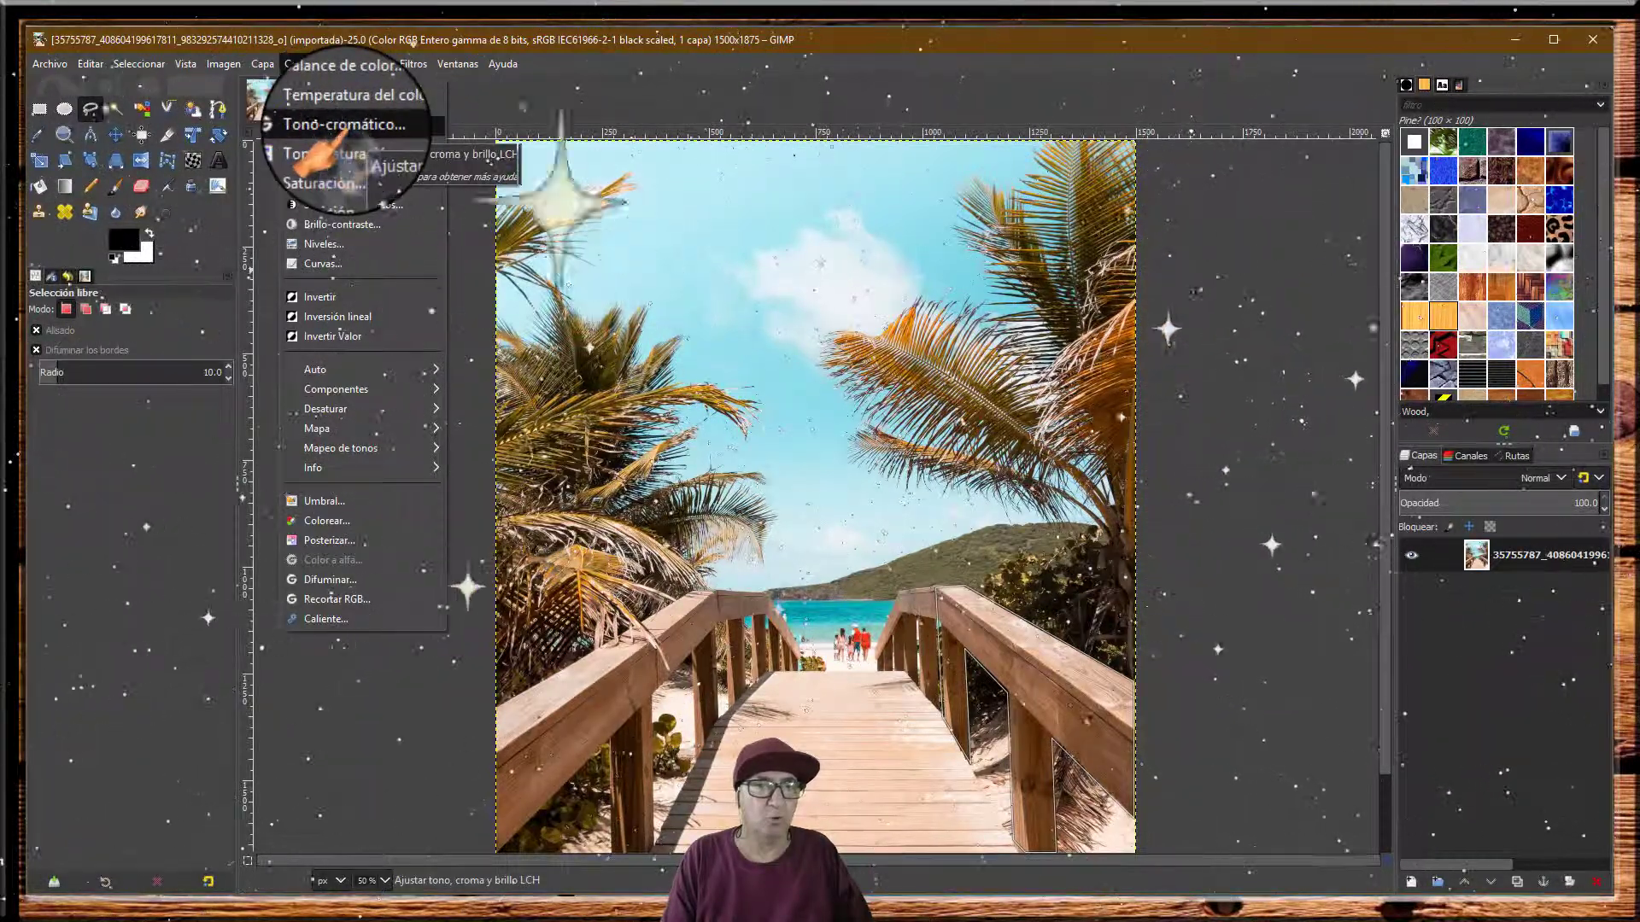
click(341, 145)
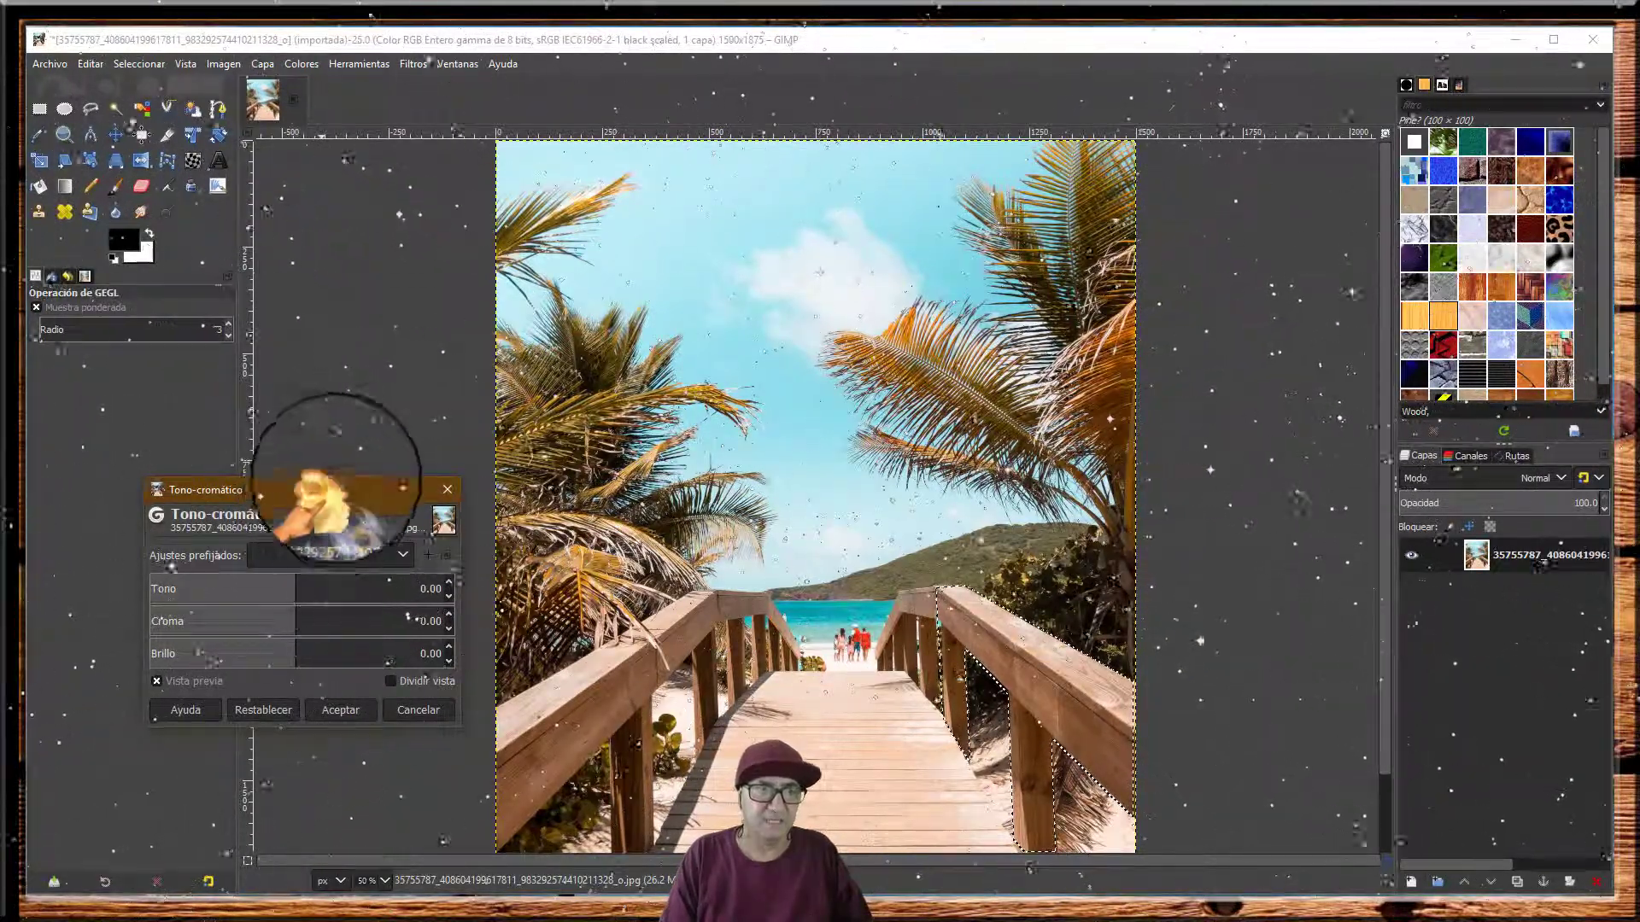
Step: Apply Tono-cromático with Croma -100 to turn the selected railing gray
drag(338, 489, 342, 386)
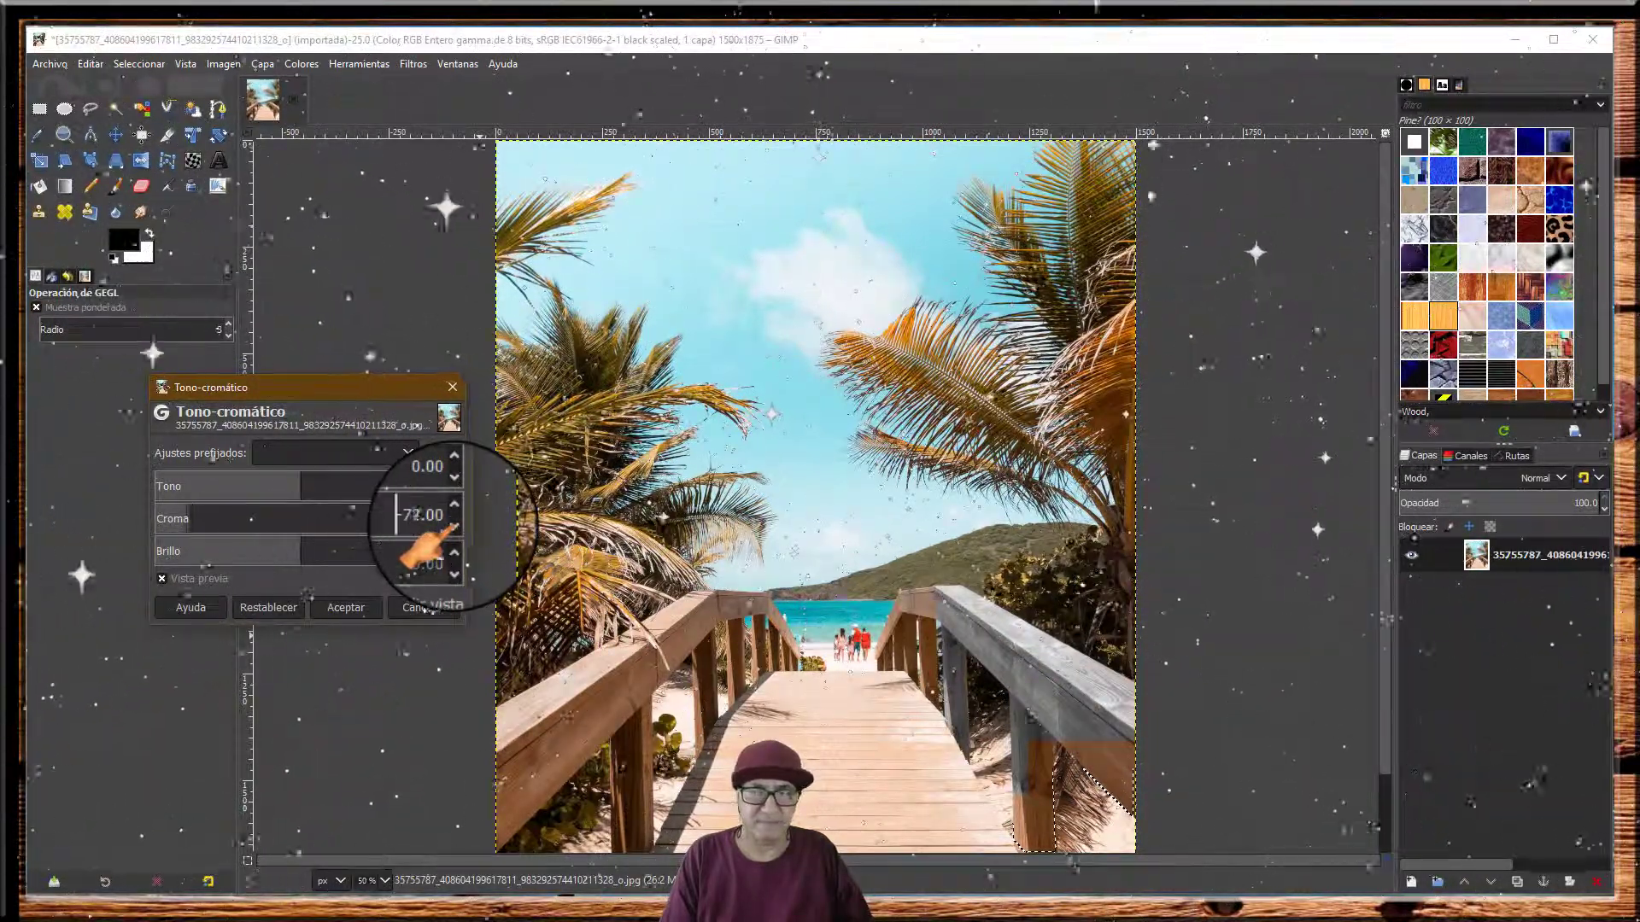
click(453, 526)
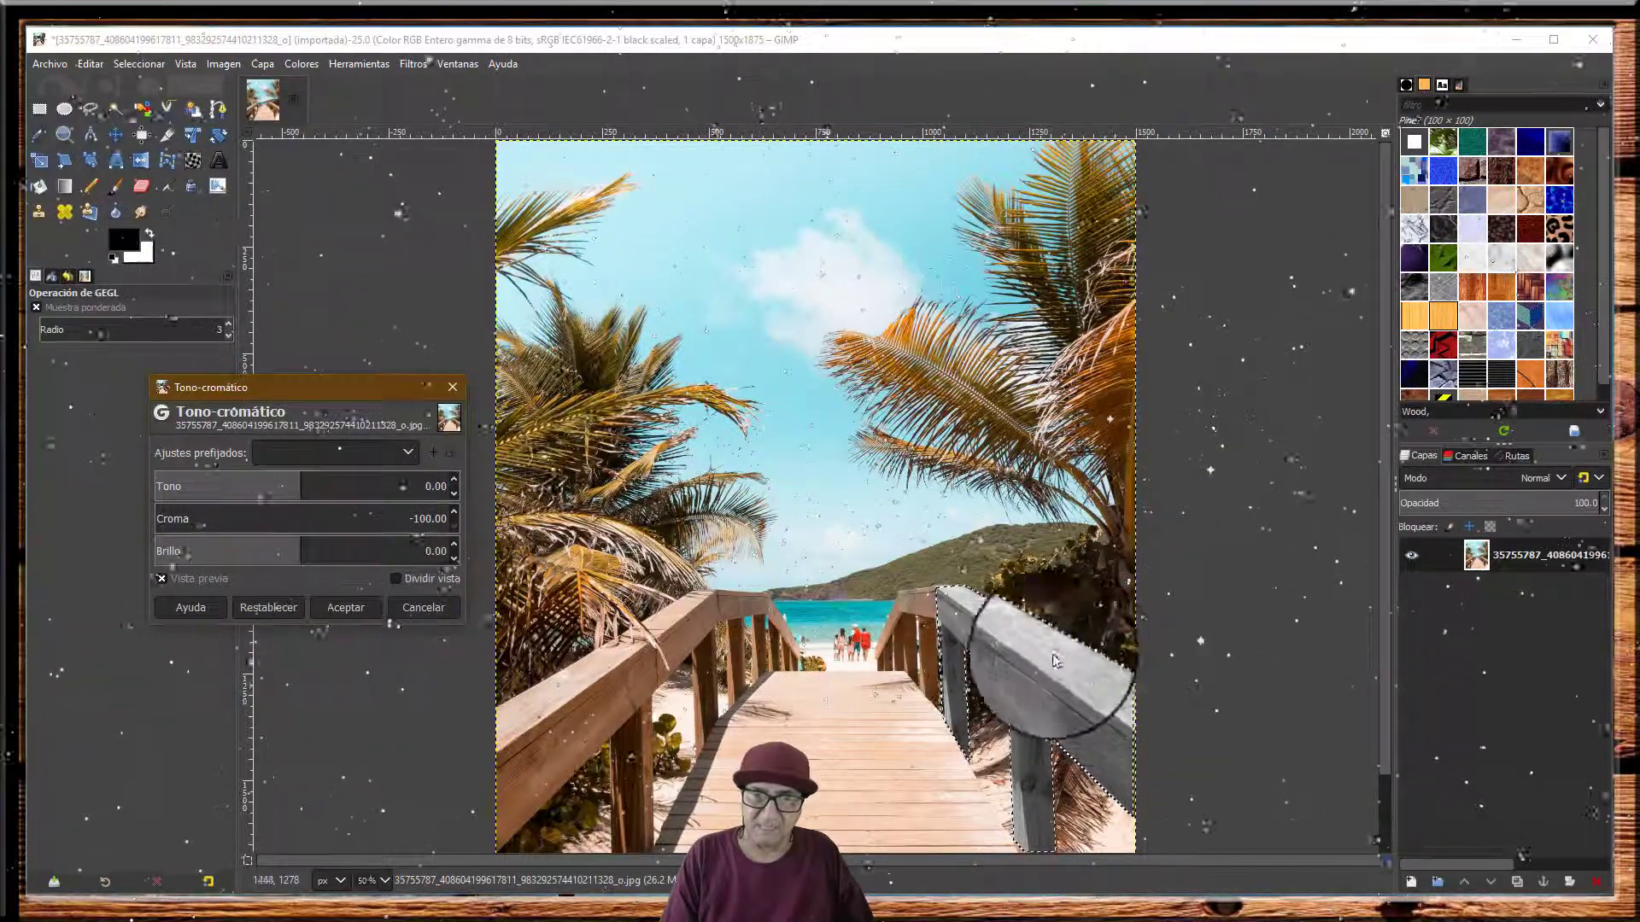
click(341, 608)
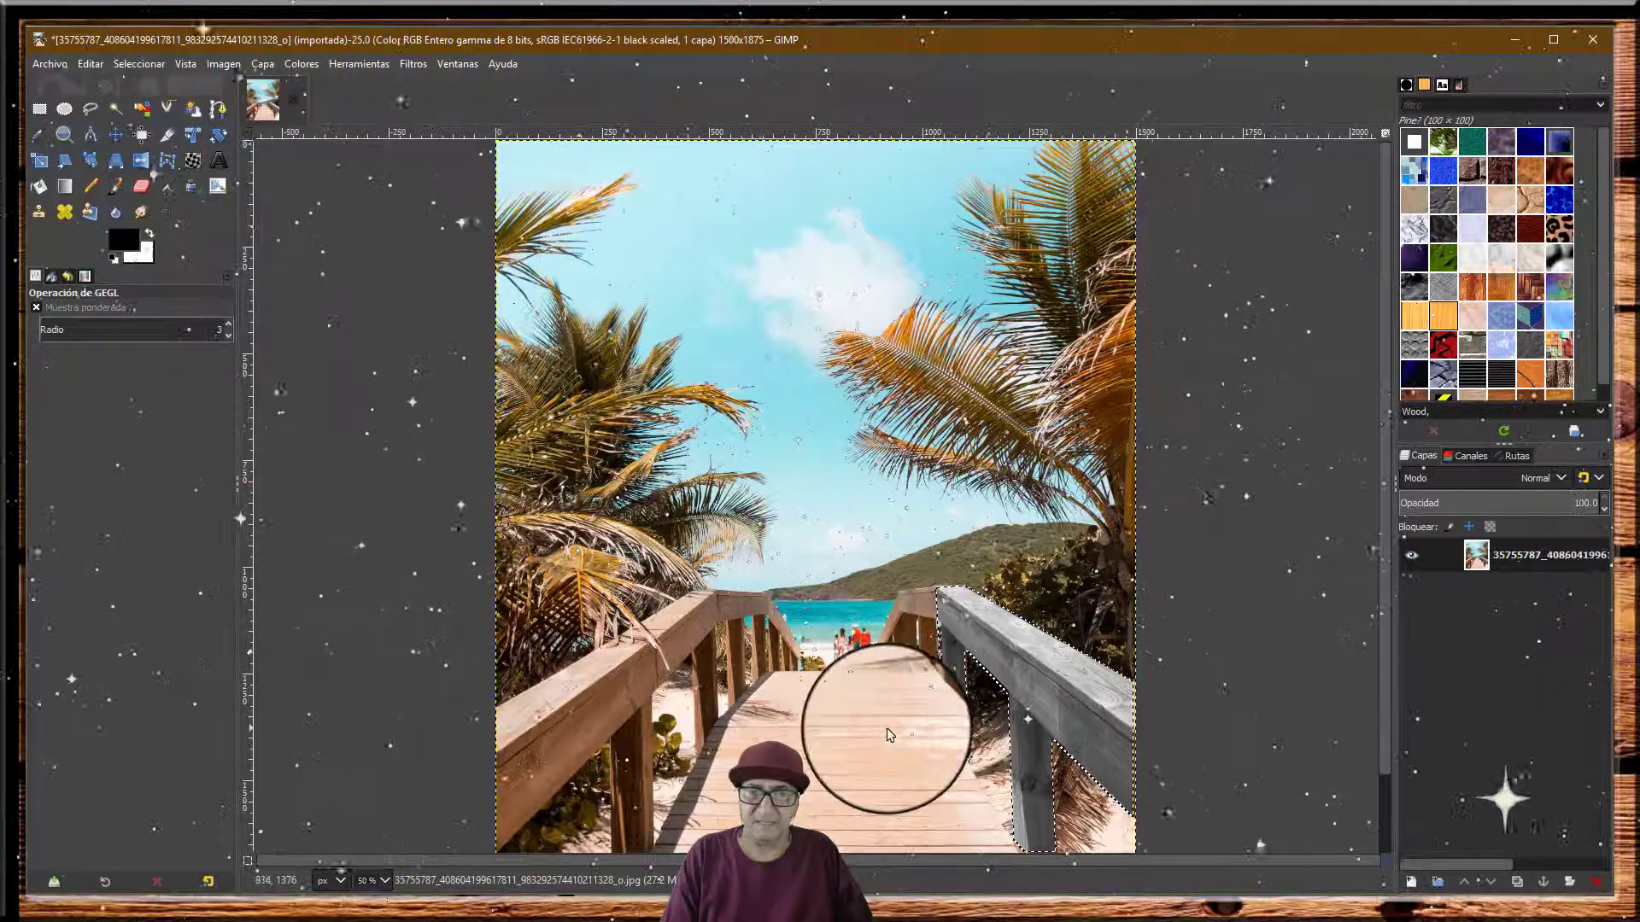